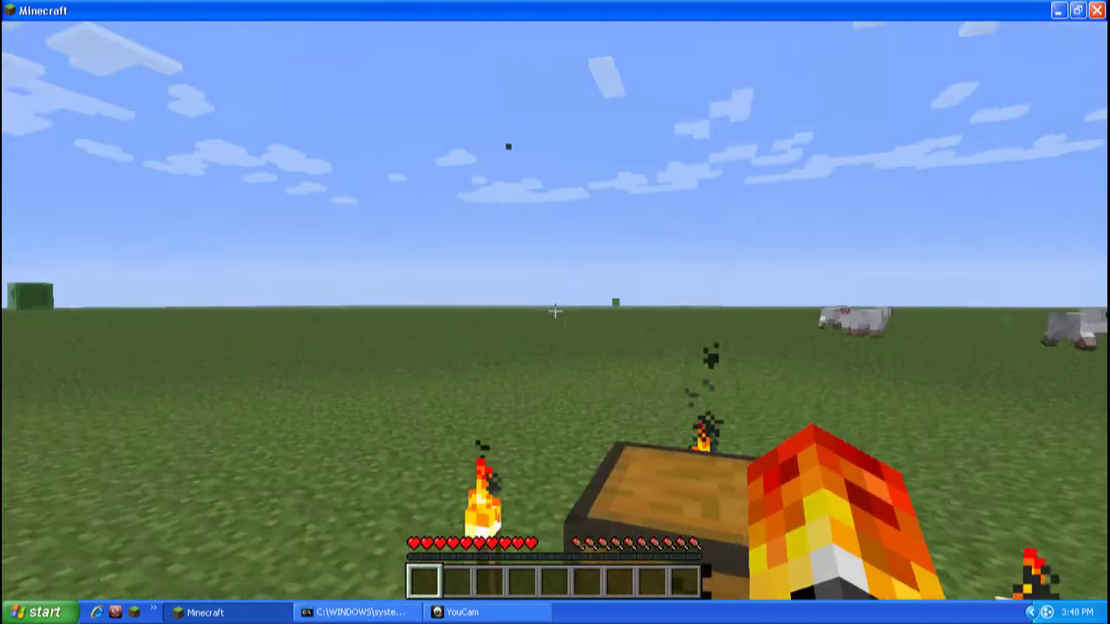
key(w)
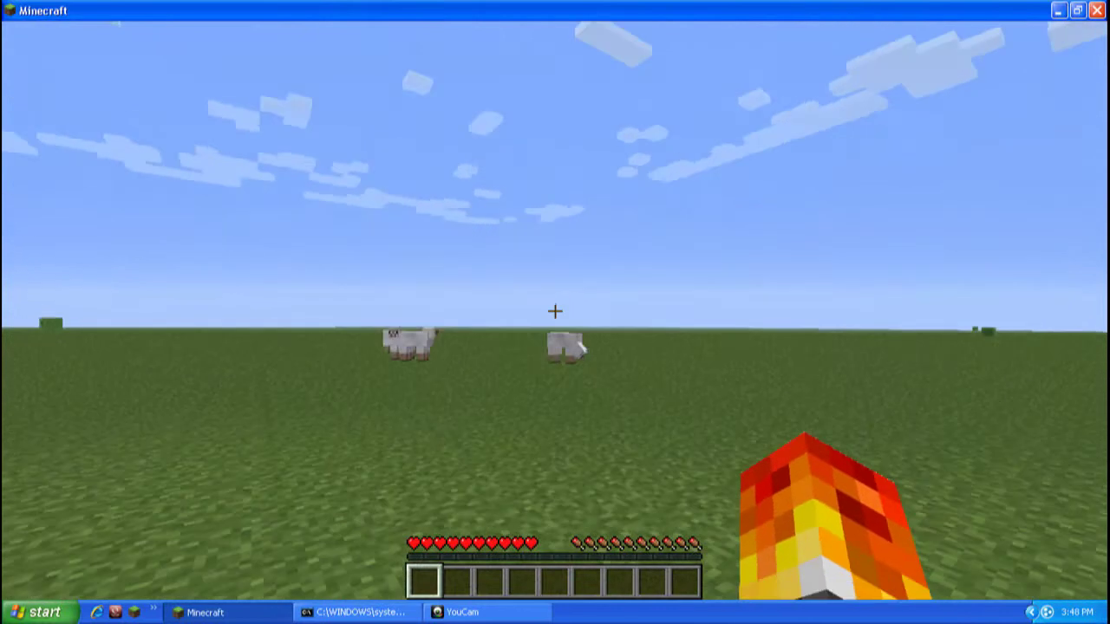
key(w)
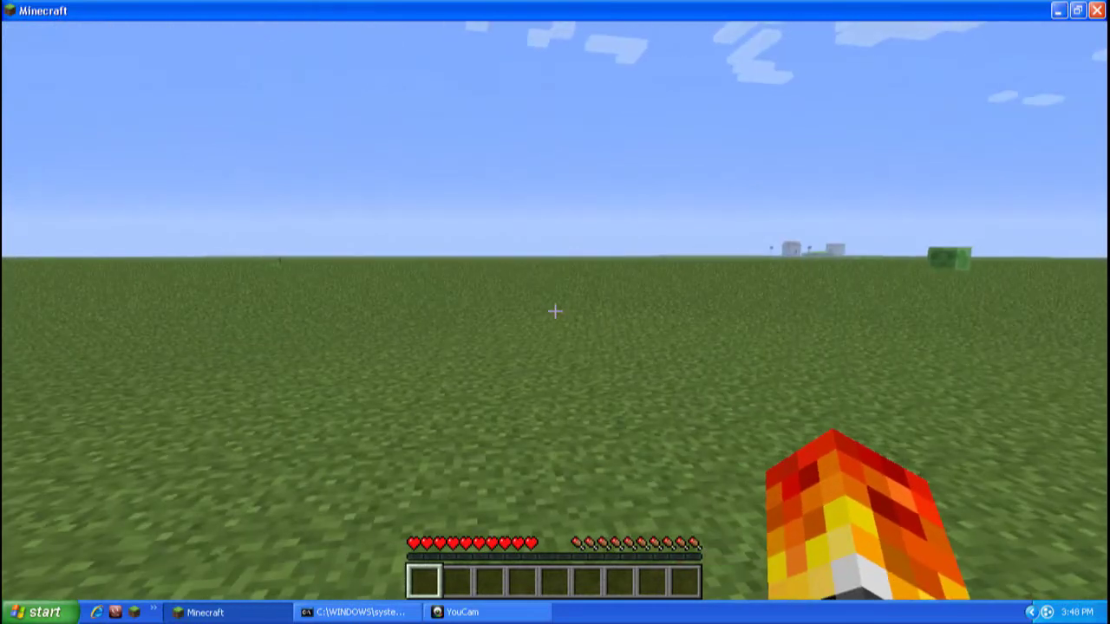
key(e)
key(e)
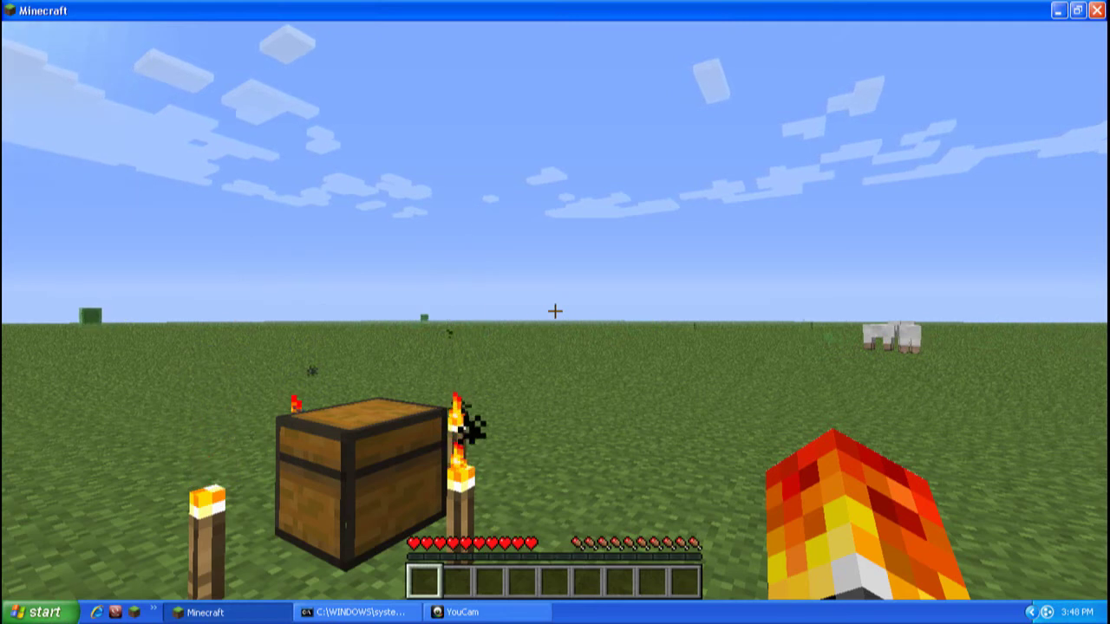
Step: Open the world to LAN with game mode Survival and cheats off, and bring up the chat
key(Escape)
click(589, 312)
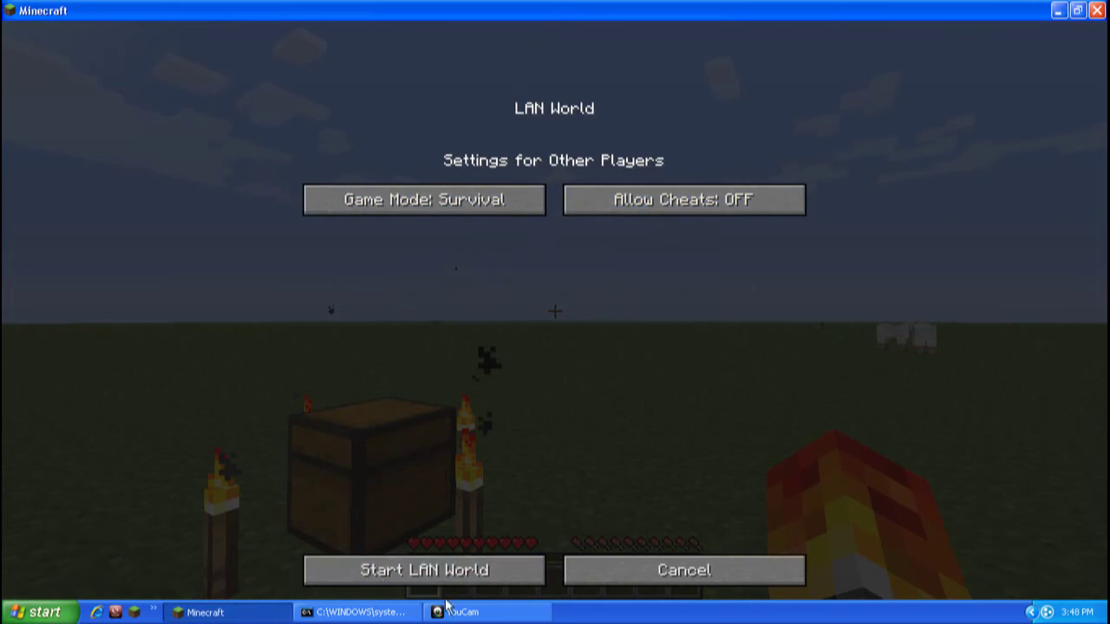
click(420, 572)
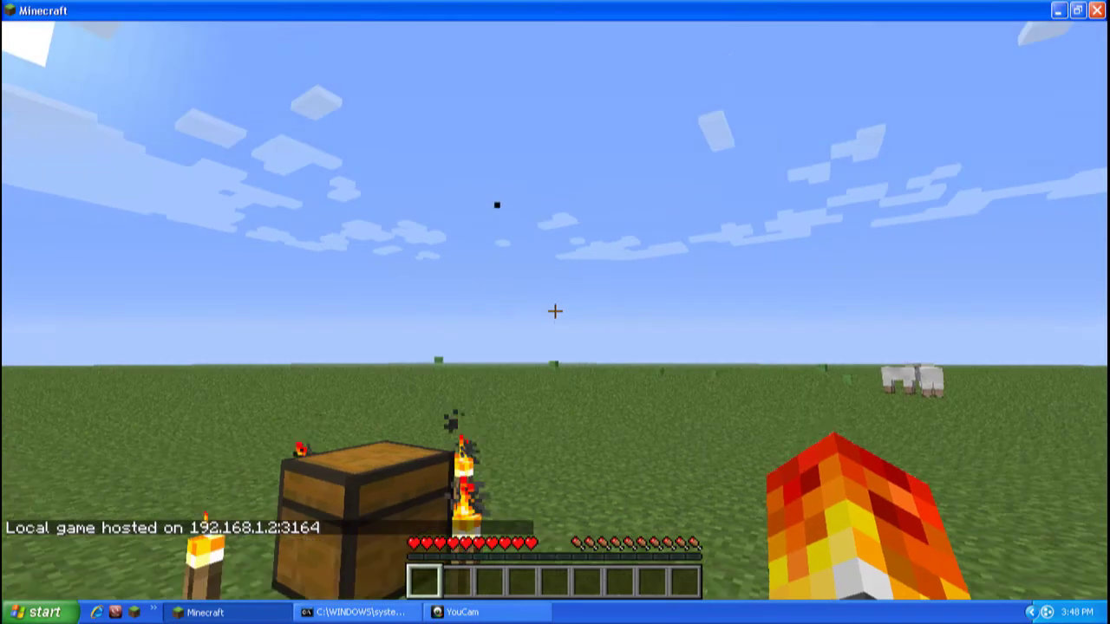
key(t)
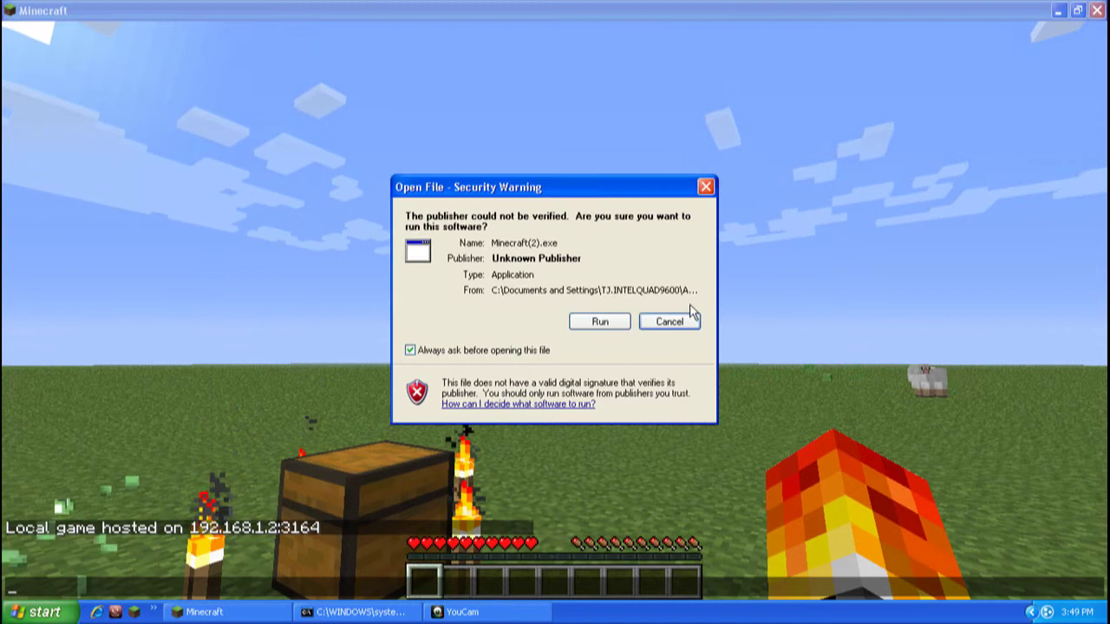
click(598, 321)
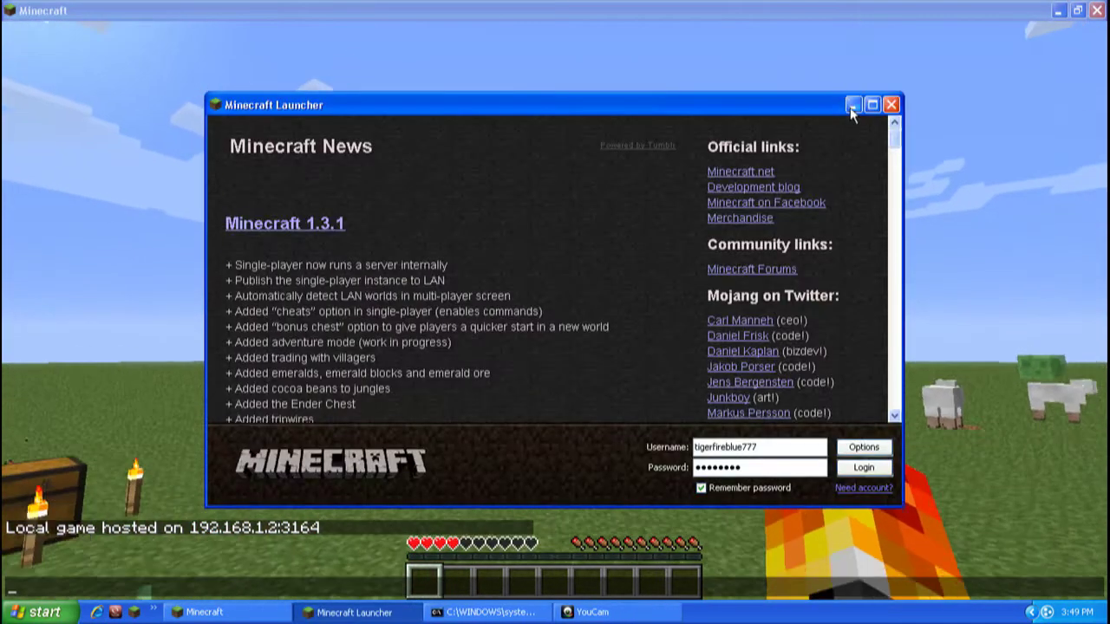
click(852, 104)
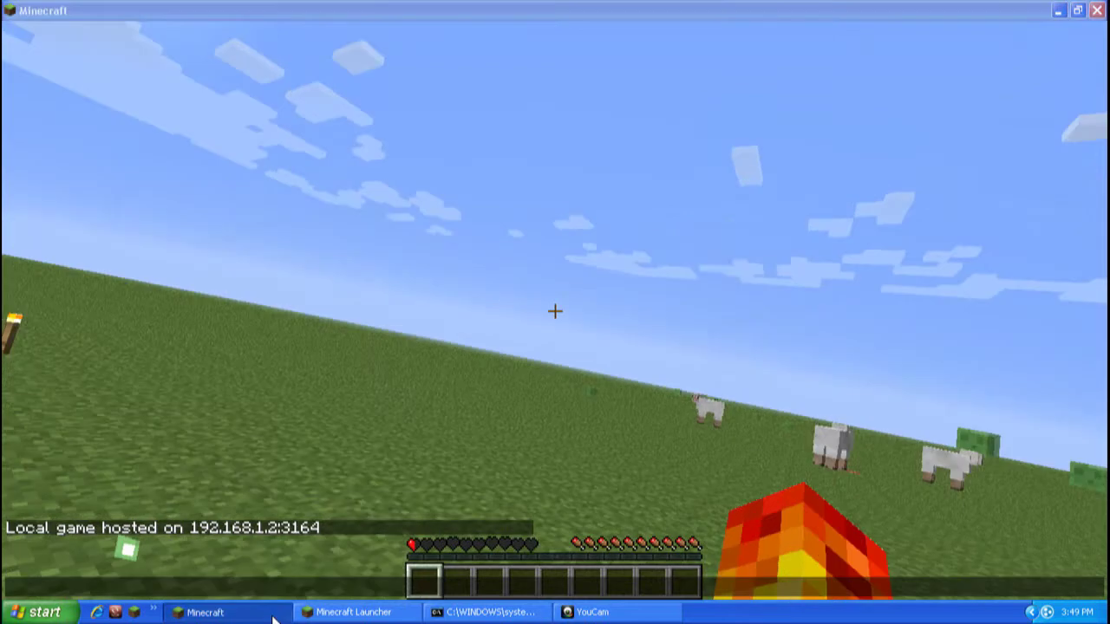
click(255, 612)
click(248, 613)
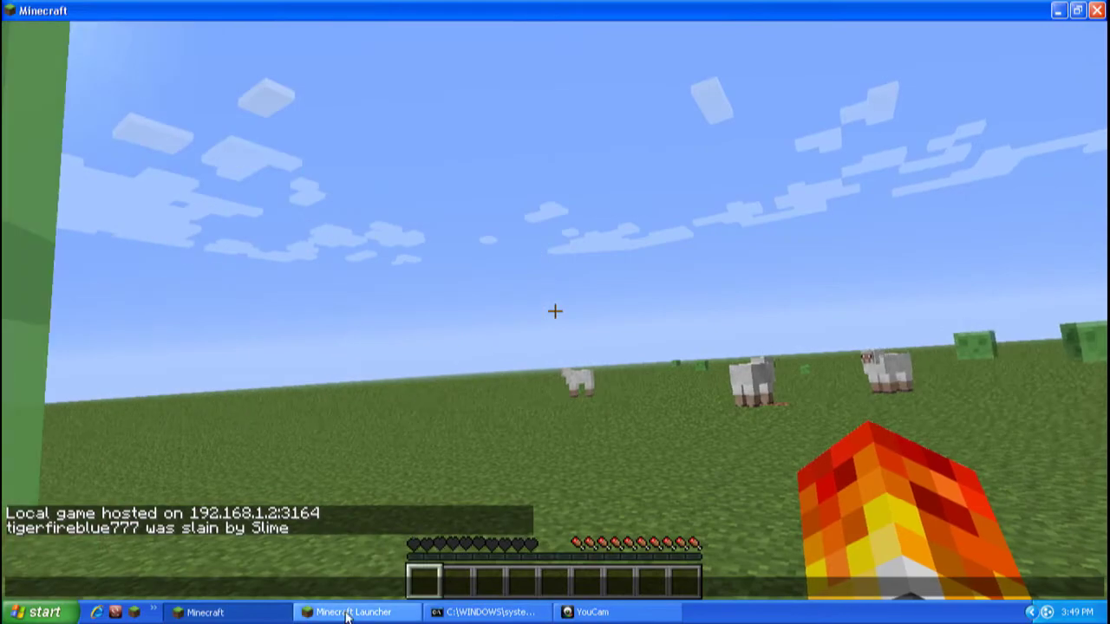
click(347, 612)
click(864, 468)
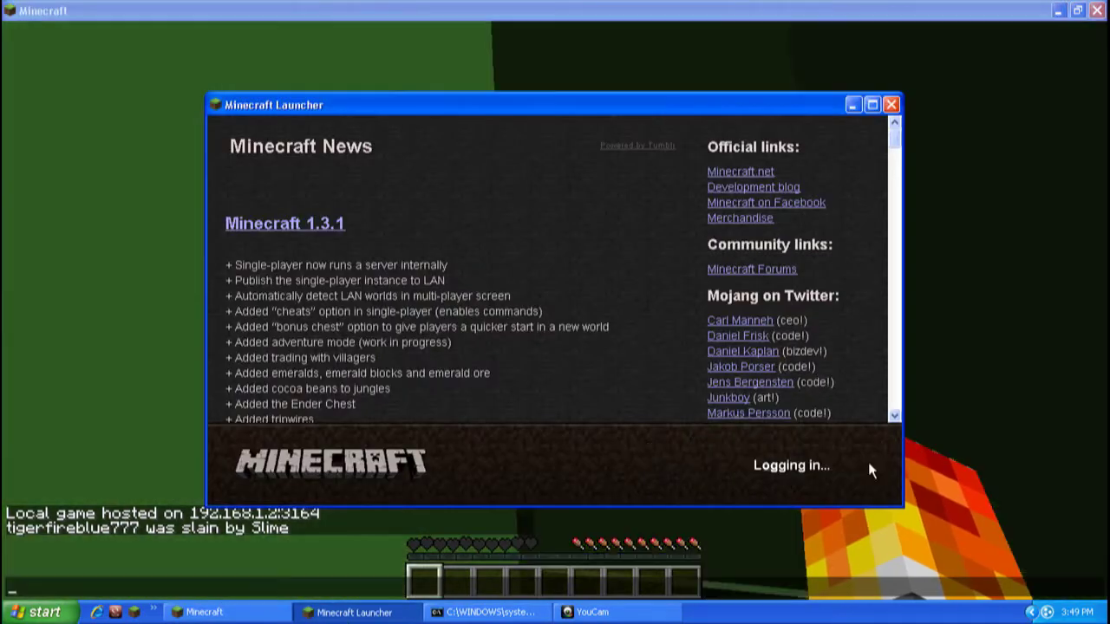
click(890, 106)
Step: Launch a second copy of the game and allow the unverified Minecraft(2).exe to run
click(39, 612)
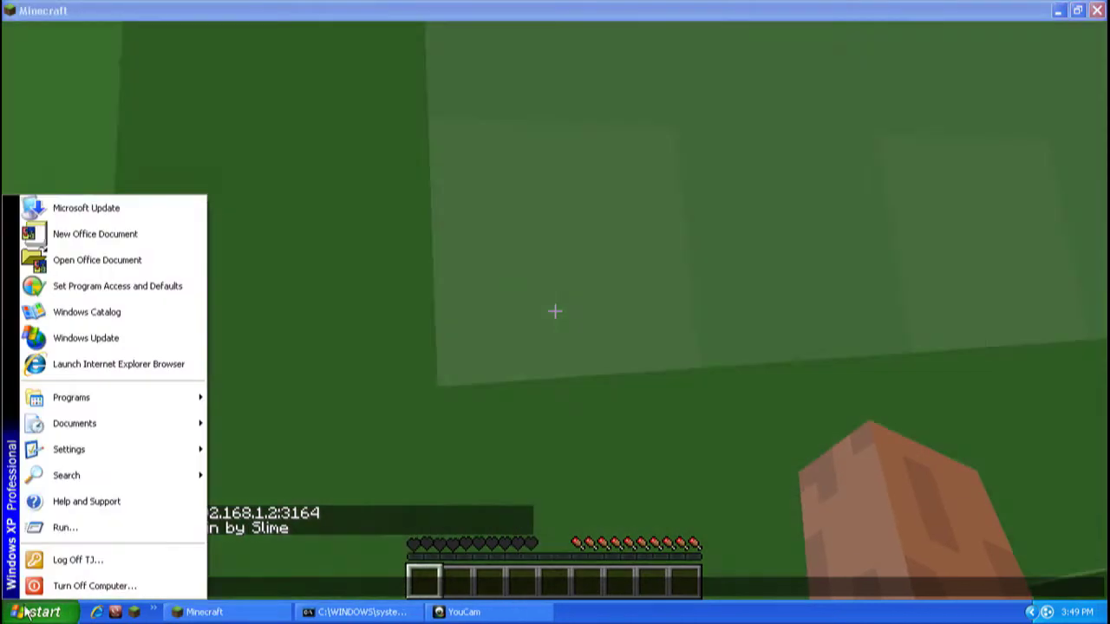
click(134, 612)
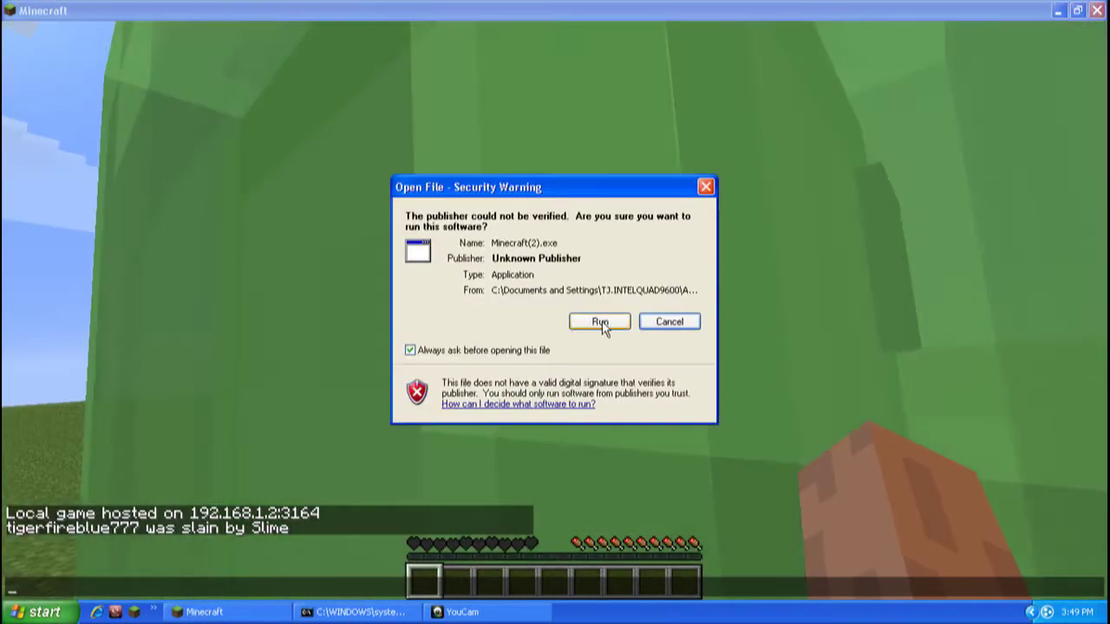
click(601, 323)
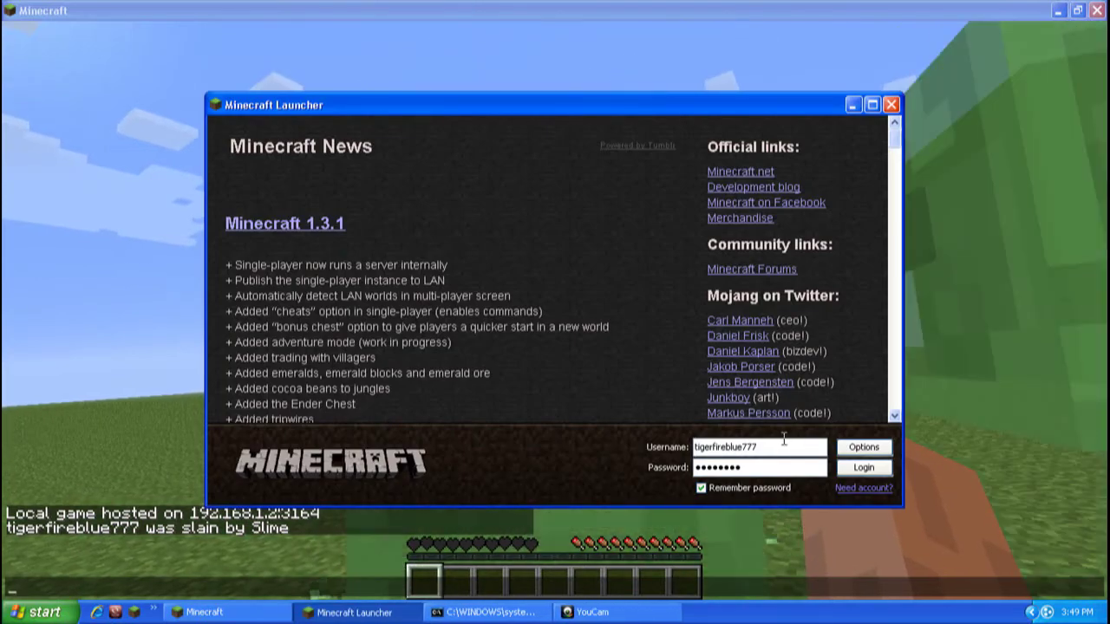
Step: Shorten the account username by deleting its last characters, log in with the remembered password and minimize the launcher
click(783, 441)
key(BackSpace)
key(BackSpace)
key(BackSpace)
key(BackSpace)
click(864, 447)
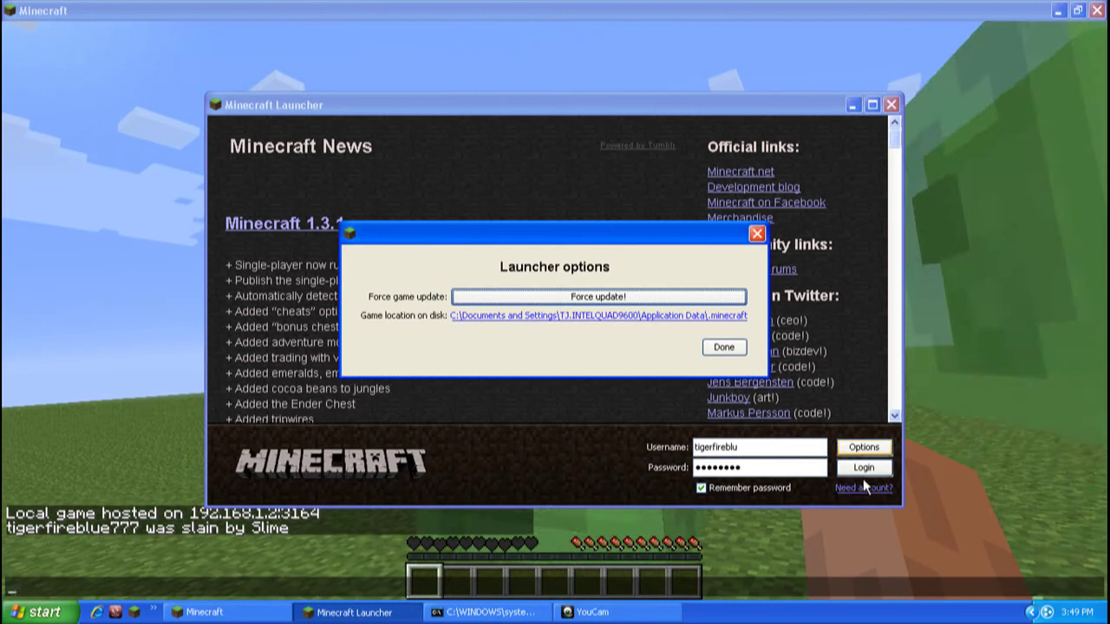
click(756, 234)
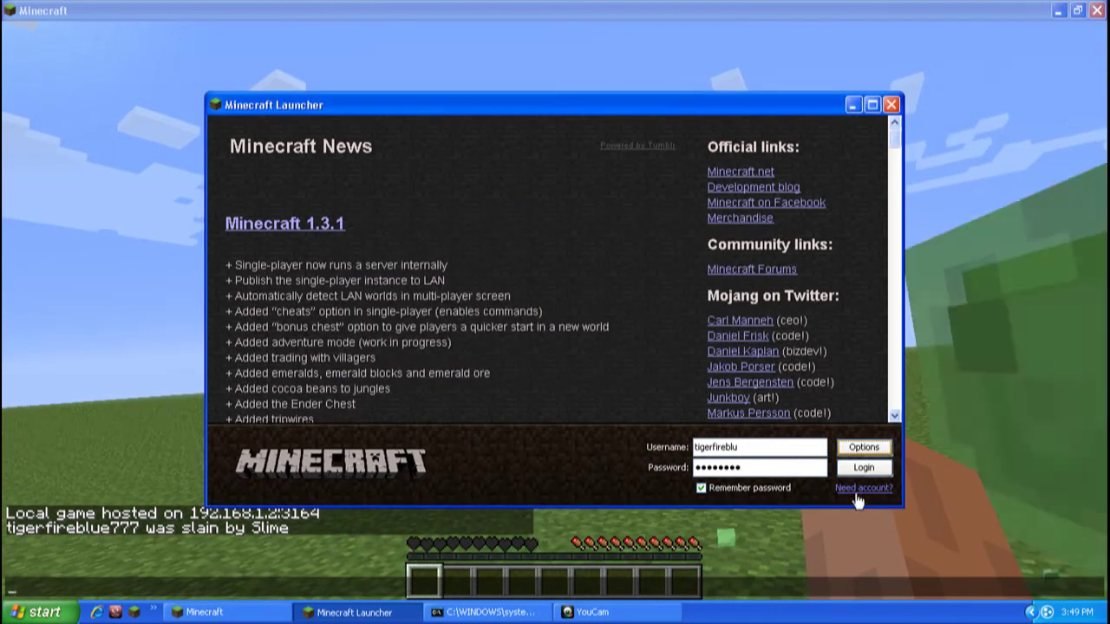
click(864, 468)
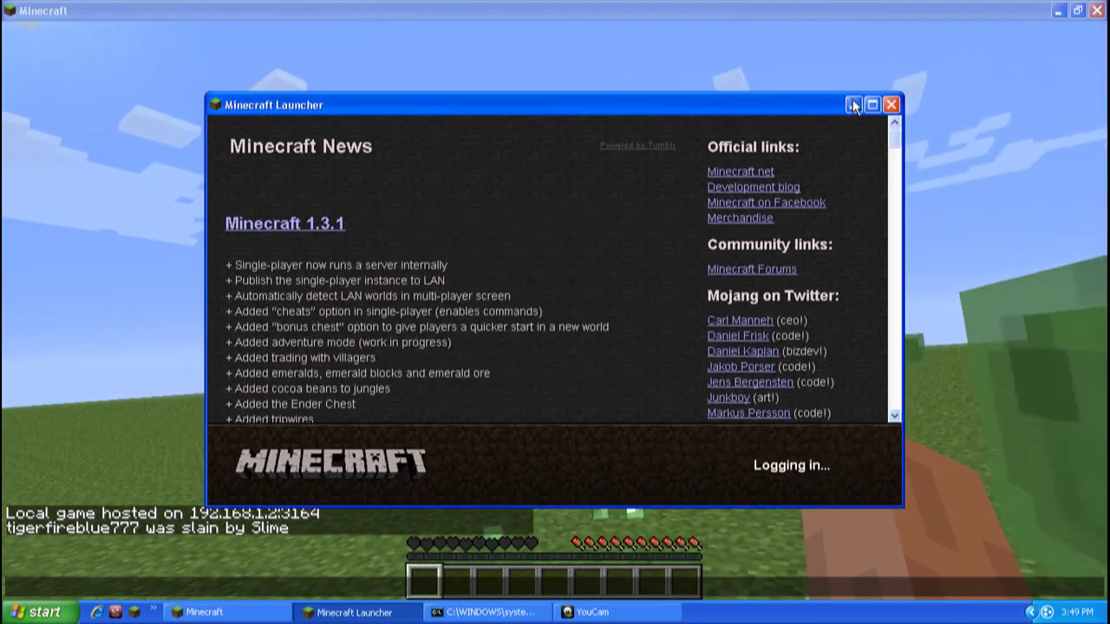
click(854, 105)
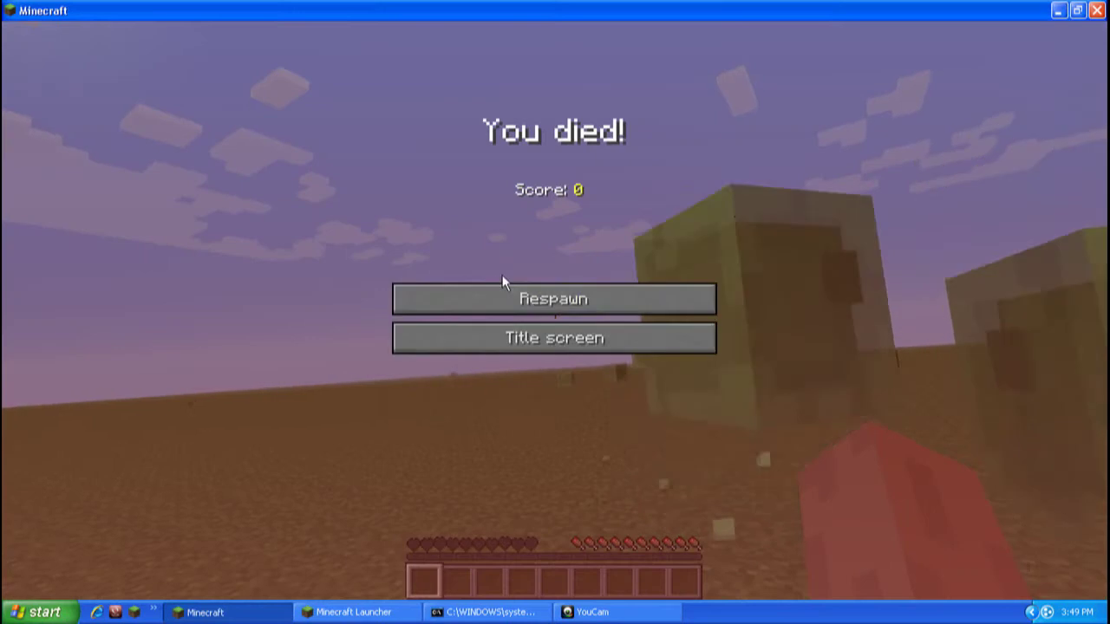
Step: Respawn the character in the hosted world and view its inventory
click(501, 295)
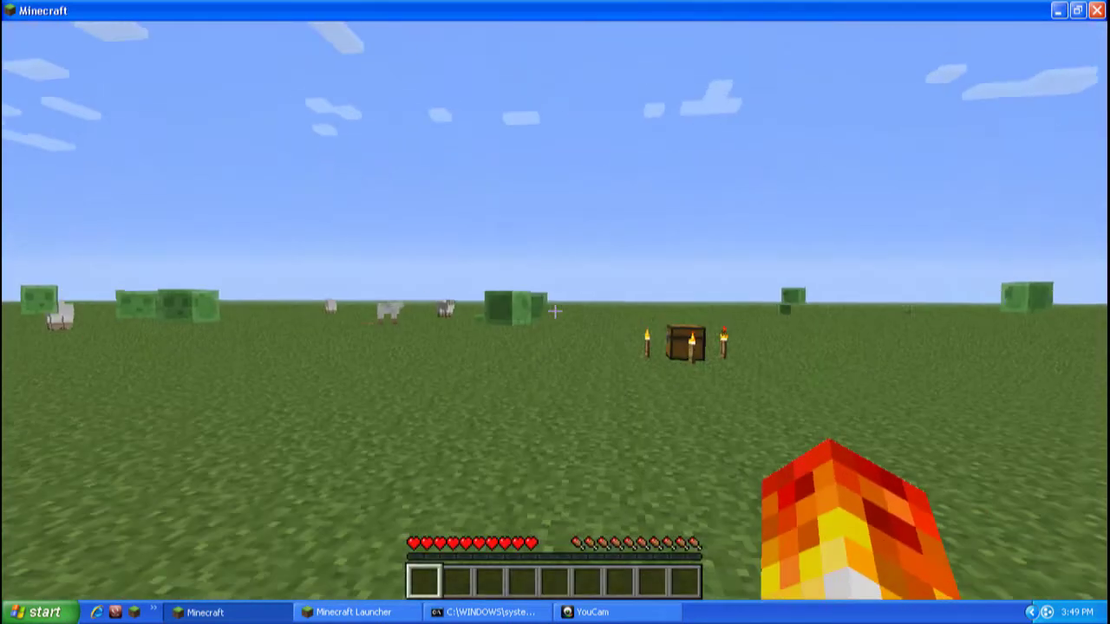
key(w)
key(e)
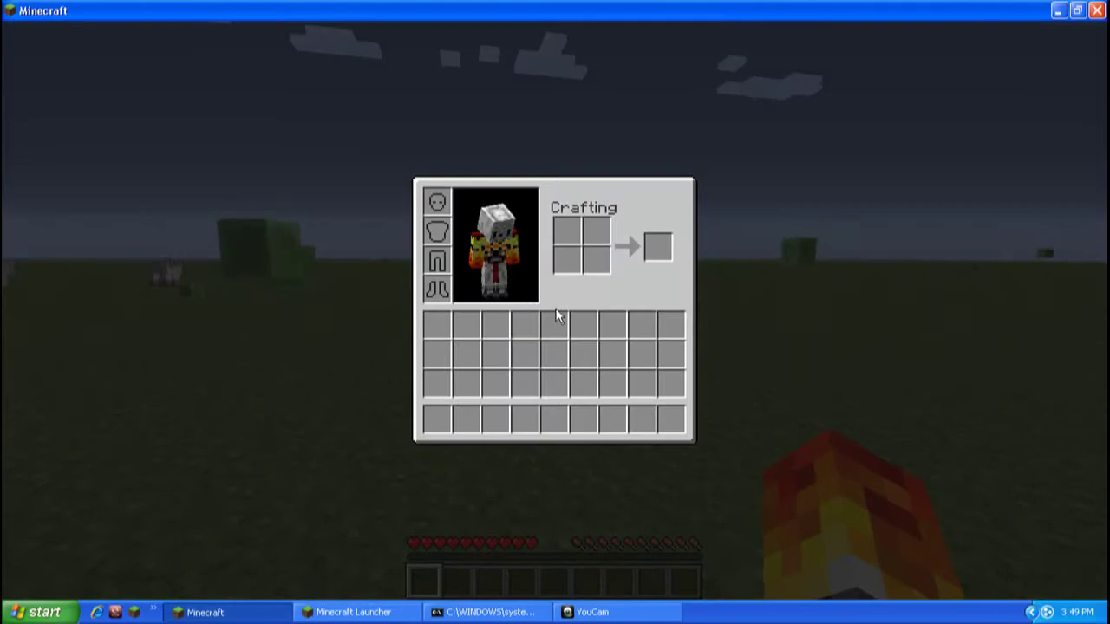
key(e)
key(e)
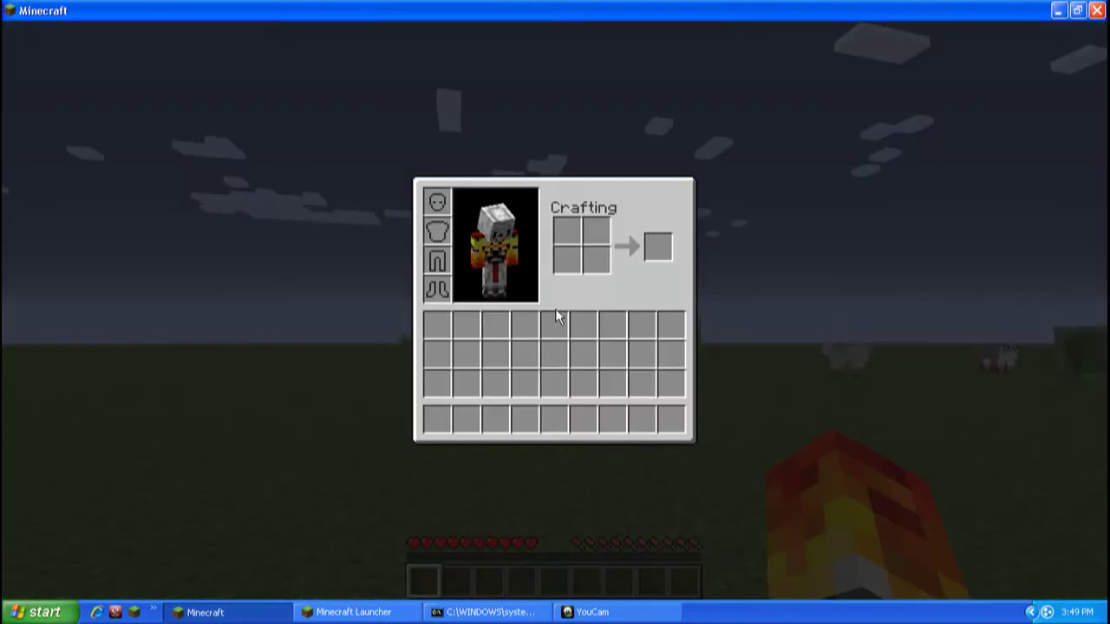
key(e)
key(e)
Step: Bring up the second game window and move it slightly away from its original place
click(310, 614)
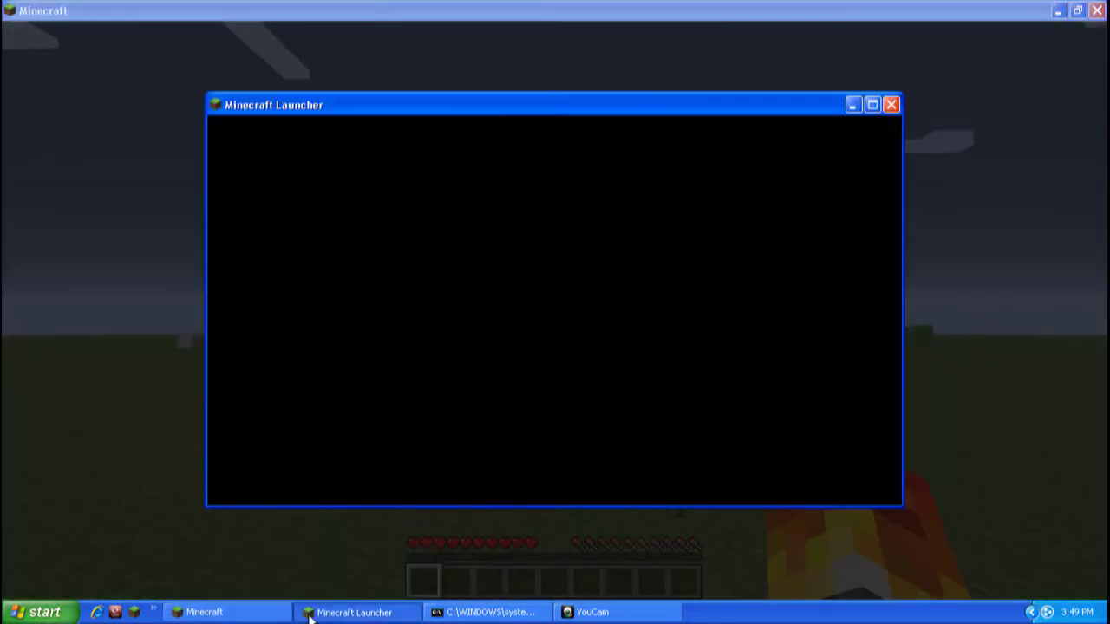
click(833, 477)
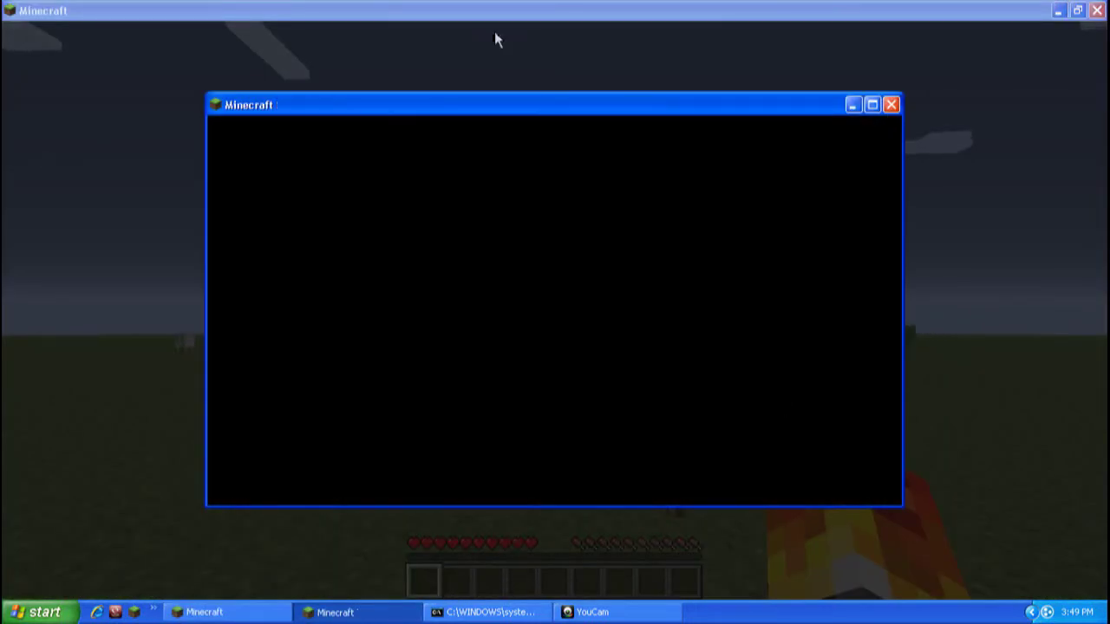
drag(448, 105, 501, 140)
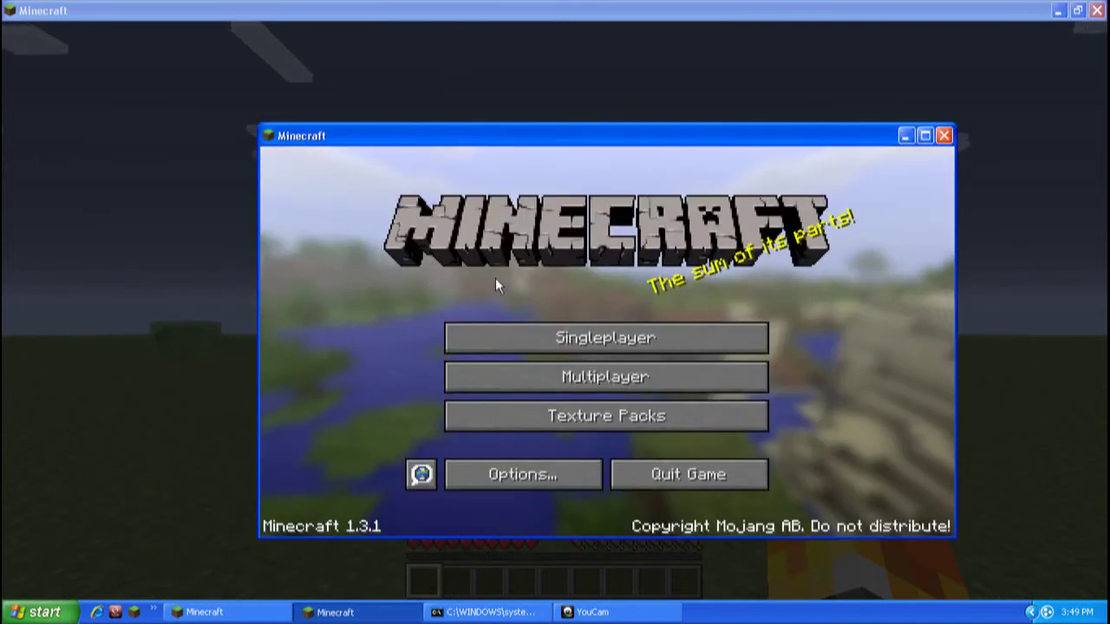
Step: Maximize the second game's multiplayer list, select the LAN world and open Direct Connect
click(525, 382)
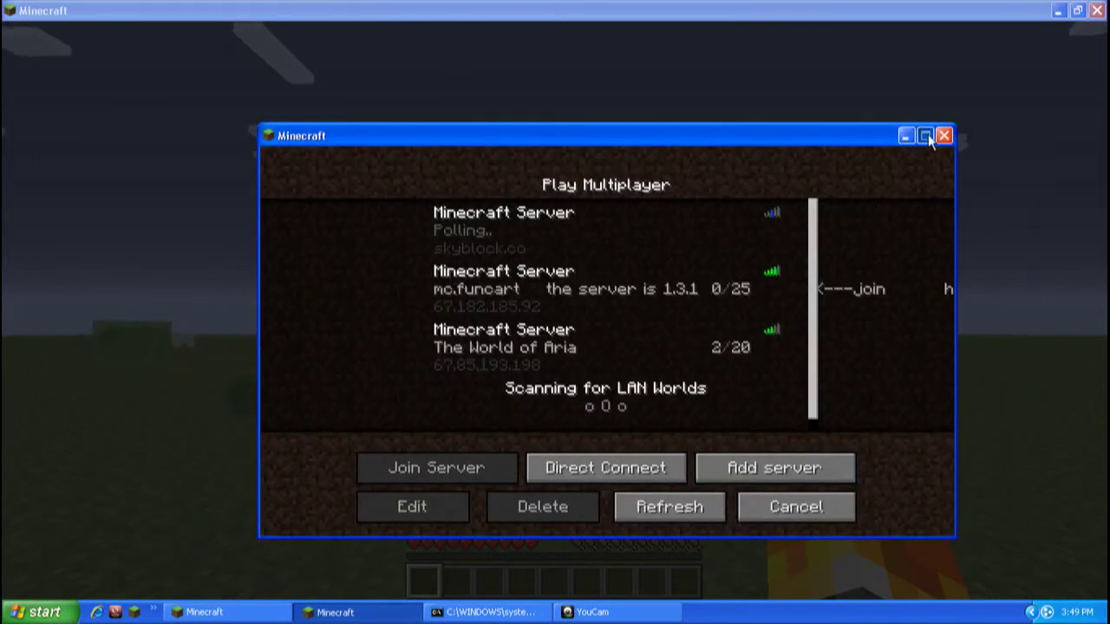
click(925, 136)
click(408, 349)
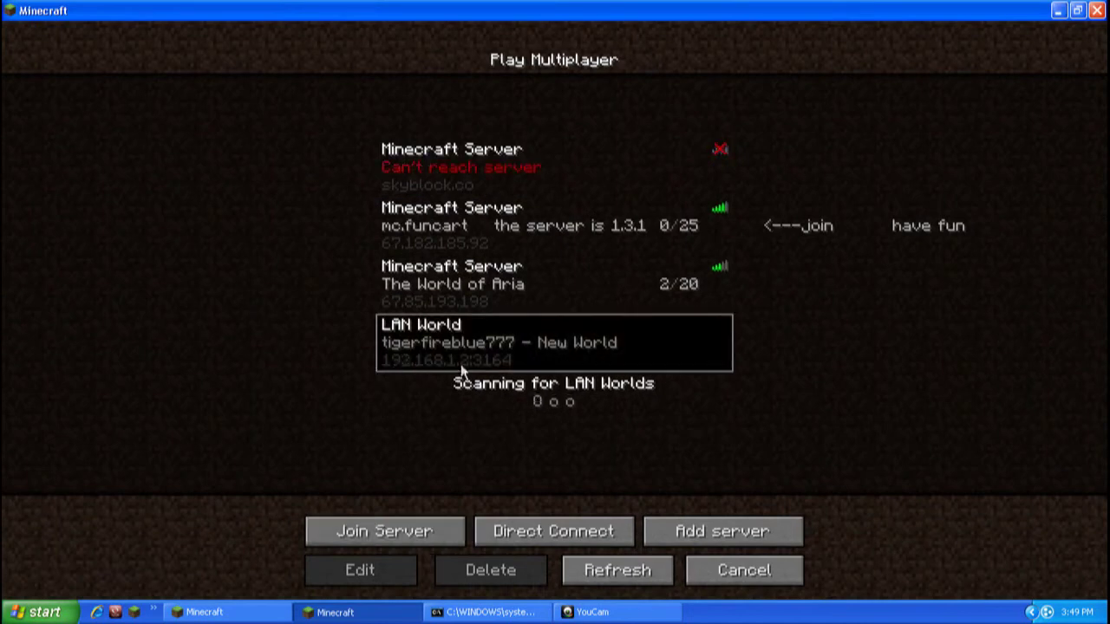
click(531, 540)
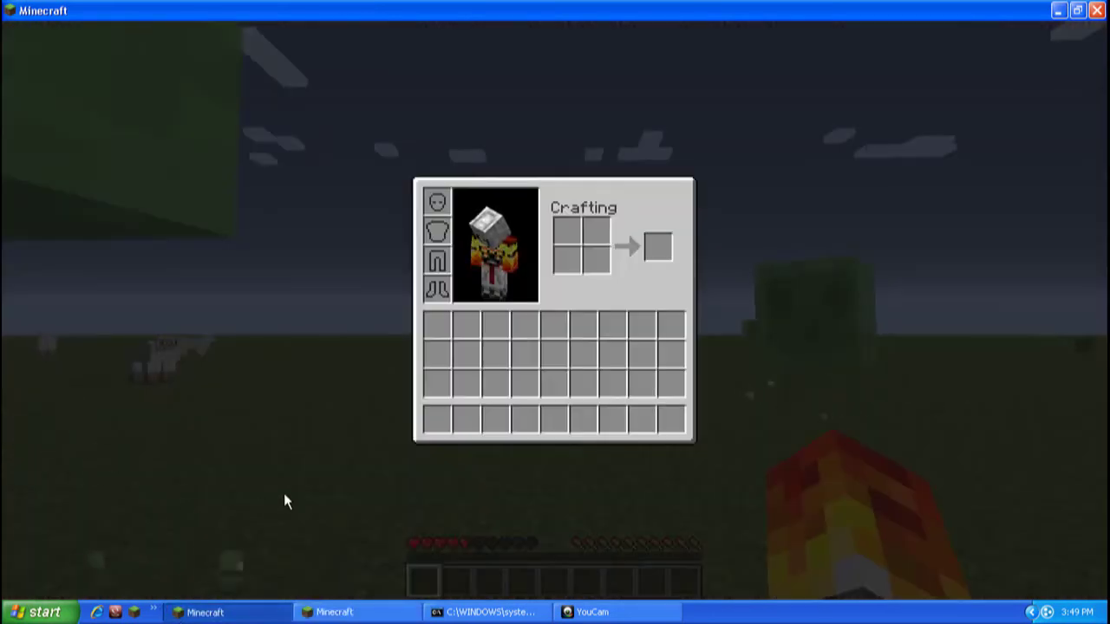
Step: Look up the hosted game's address and port in the chat of the hosting window
key(e)
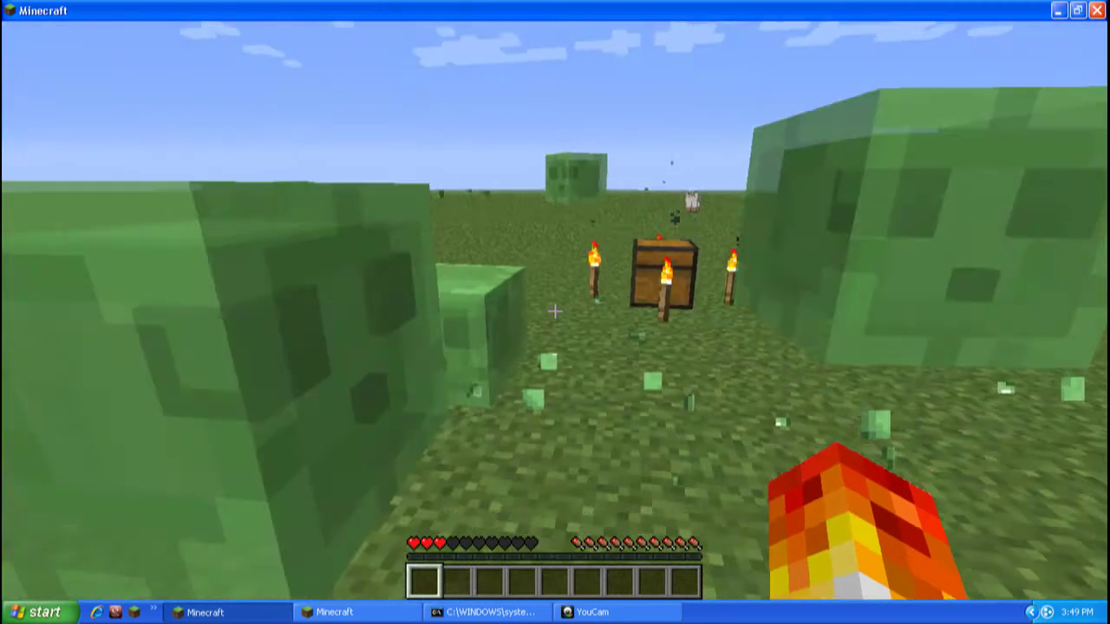
key(t)
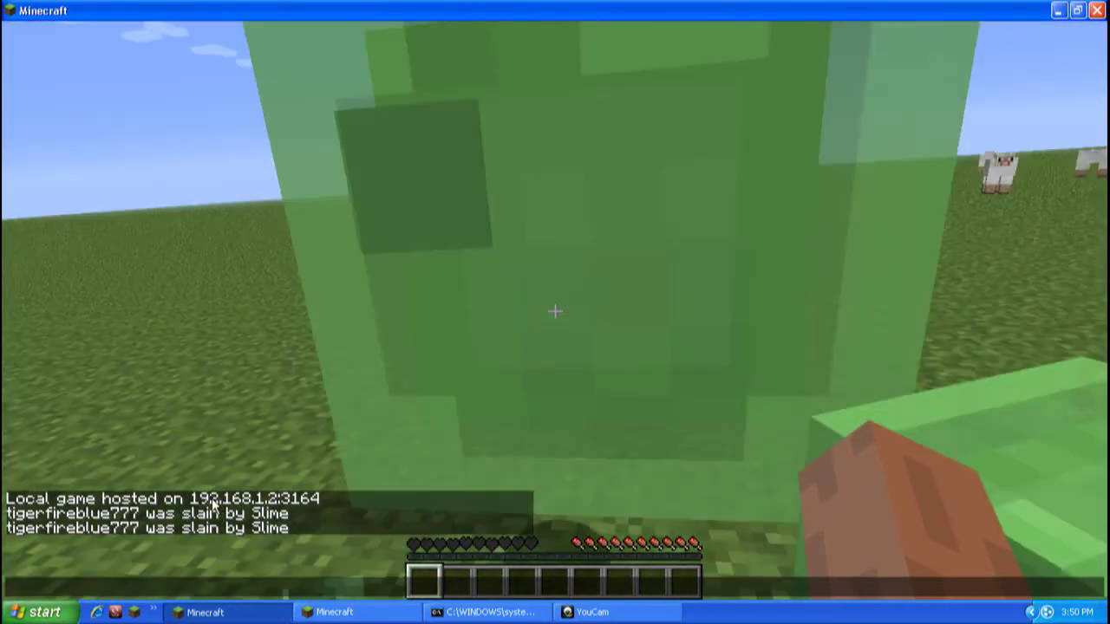
click(381, 604)
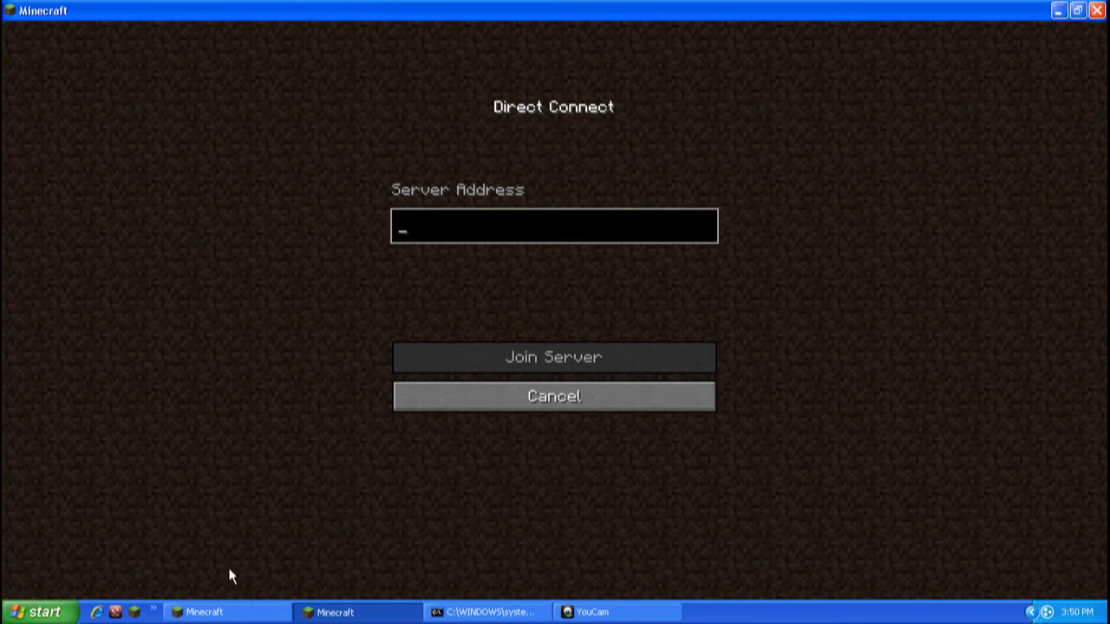
click(185, 609)
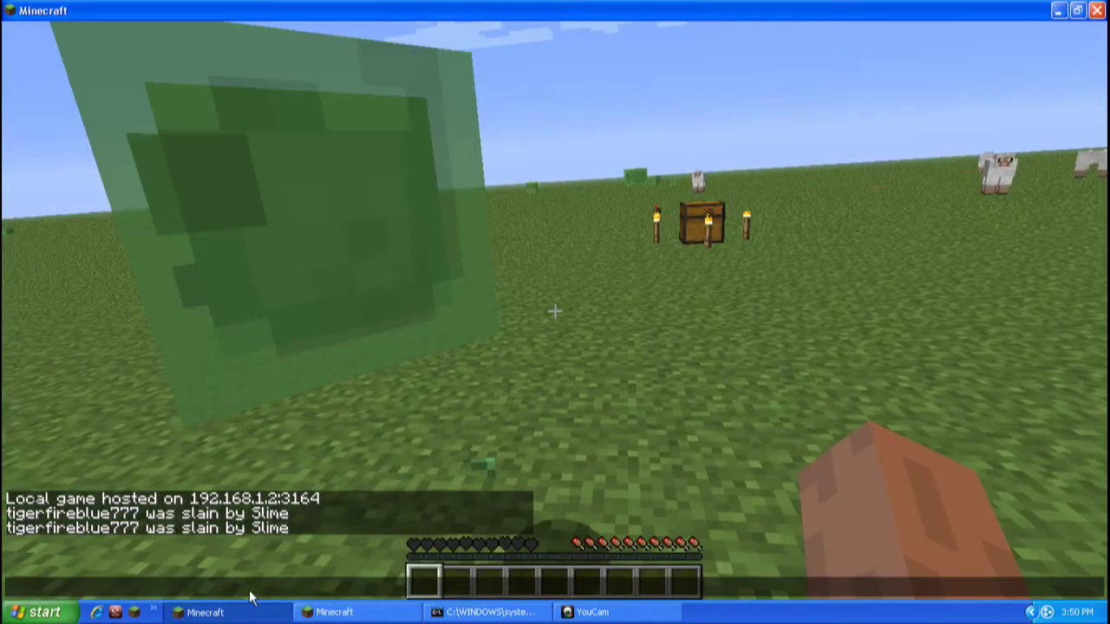
Step: Enter the host address 192.168.1.2: in the second game's Direct Connect, checking it against the hosting window's chat
click(381, 605)
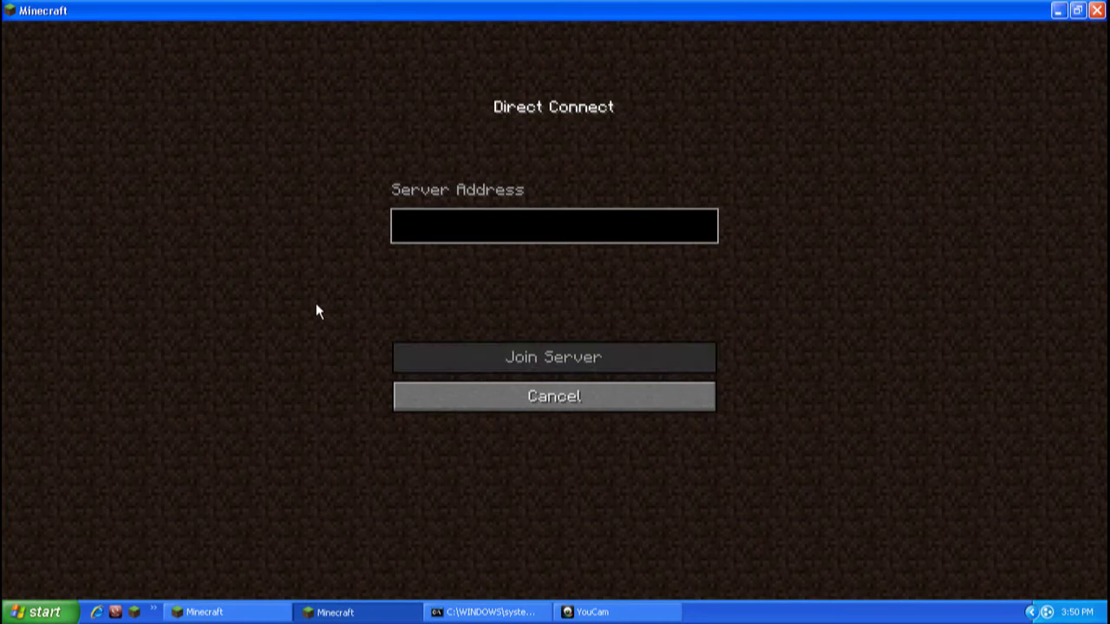
text(18)
key(BackSpace)
text(9)
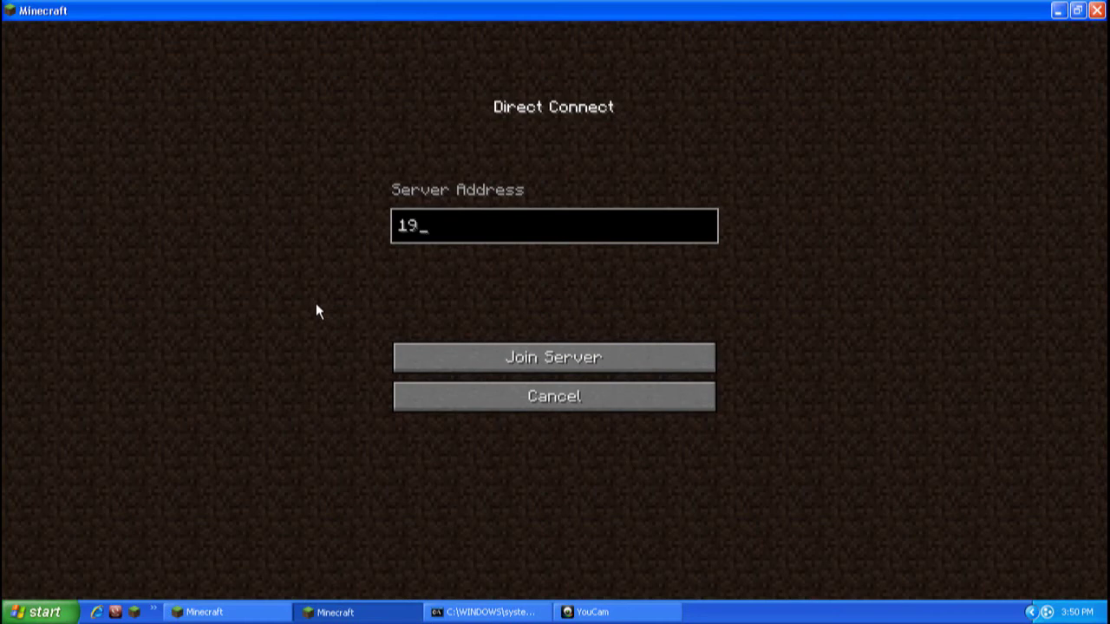
click(183, 616)
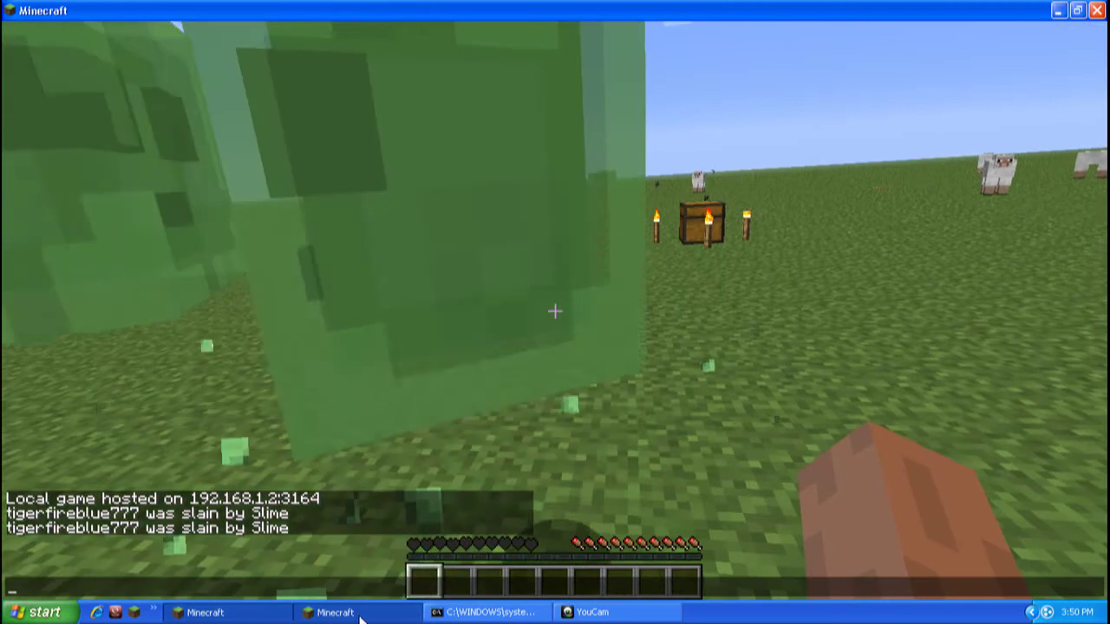
click(355, 612)
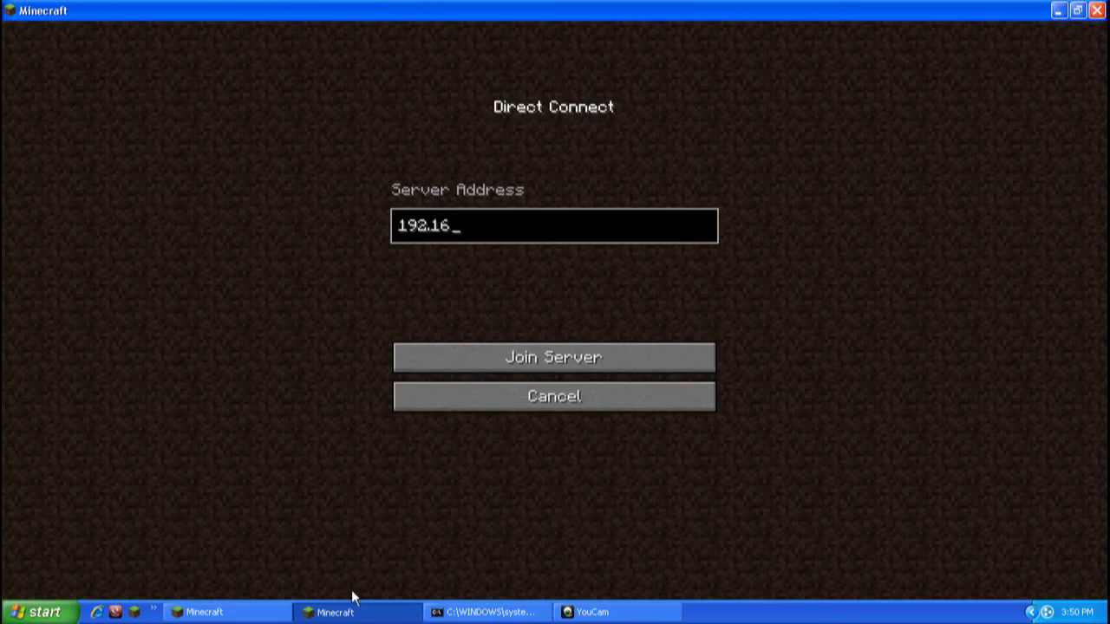
click(230, 616)
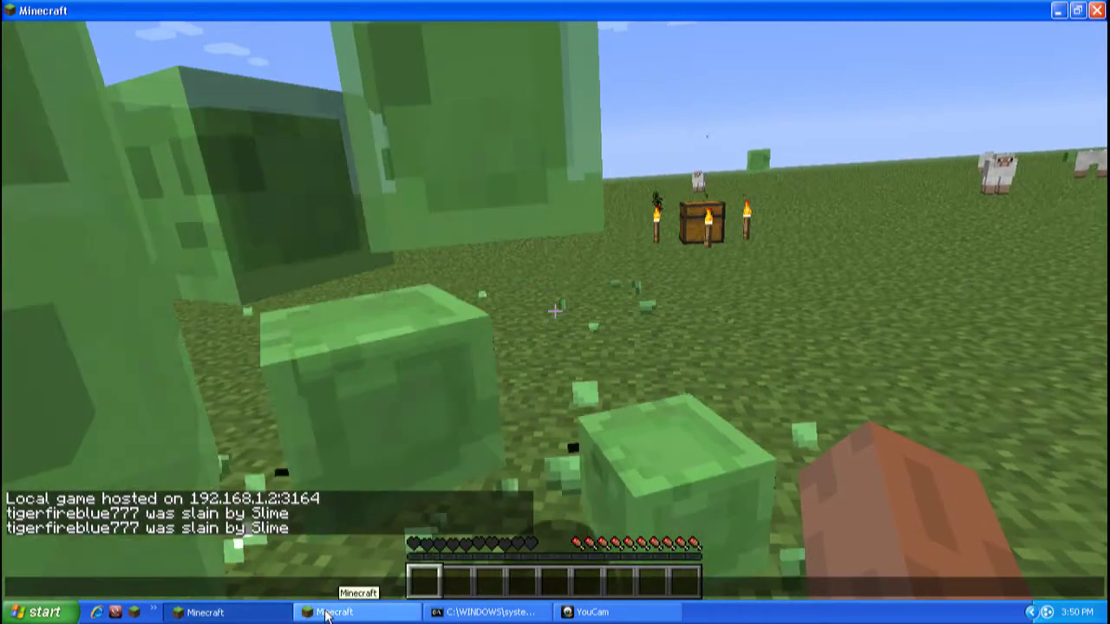
click(321, 614)
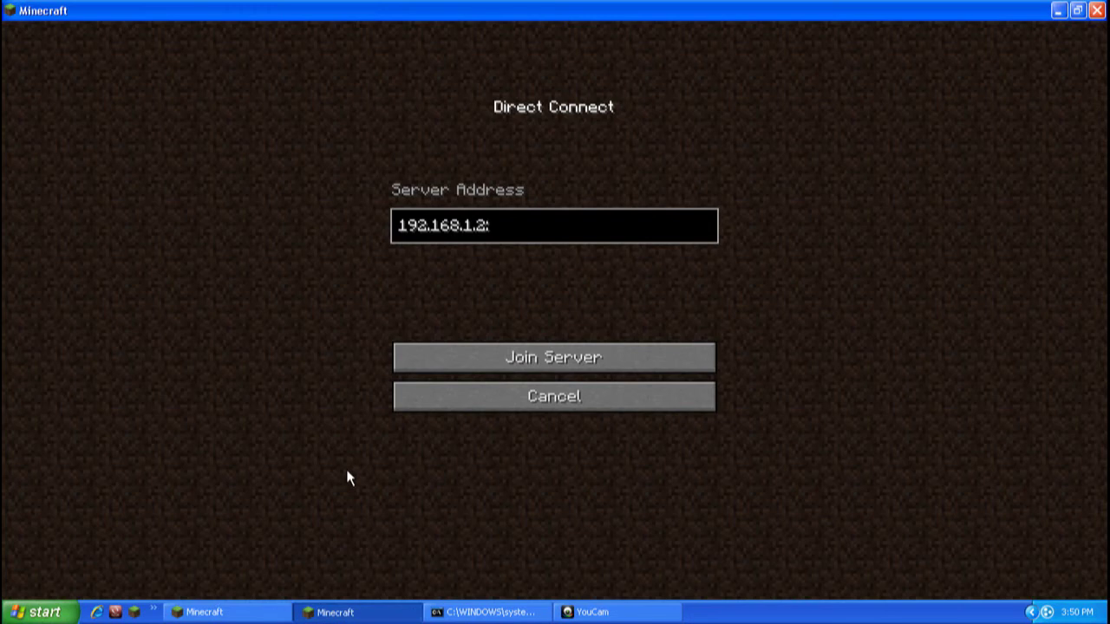
Step: Complete the server address with port 3164 as shown in the hosting game's chat and join the server
click(227, 612)
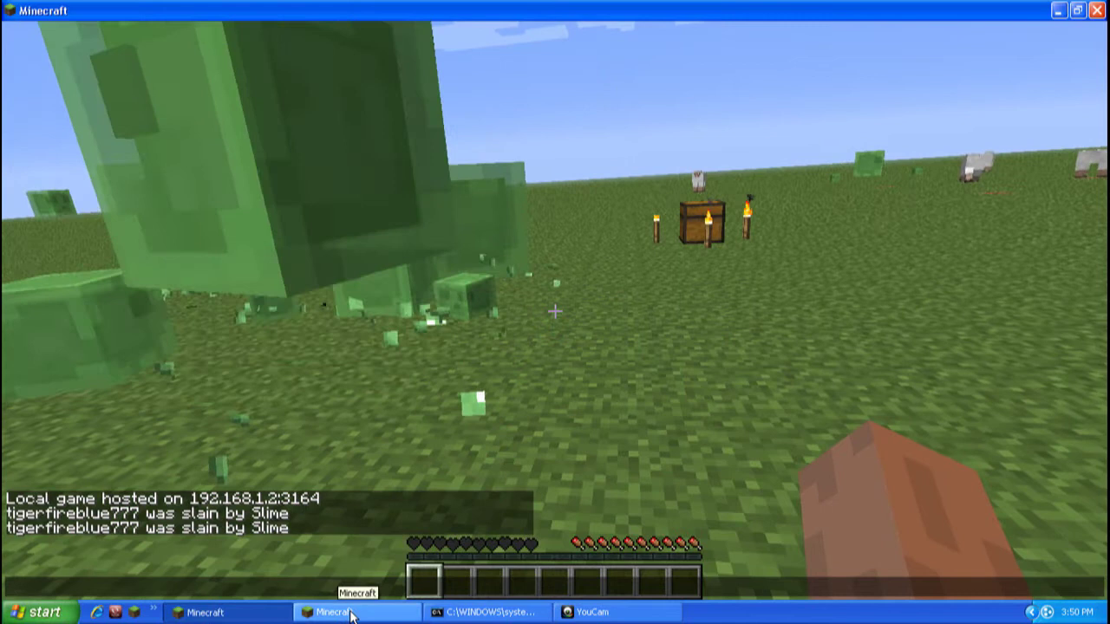
click(348, 614)
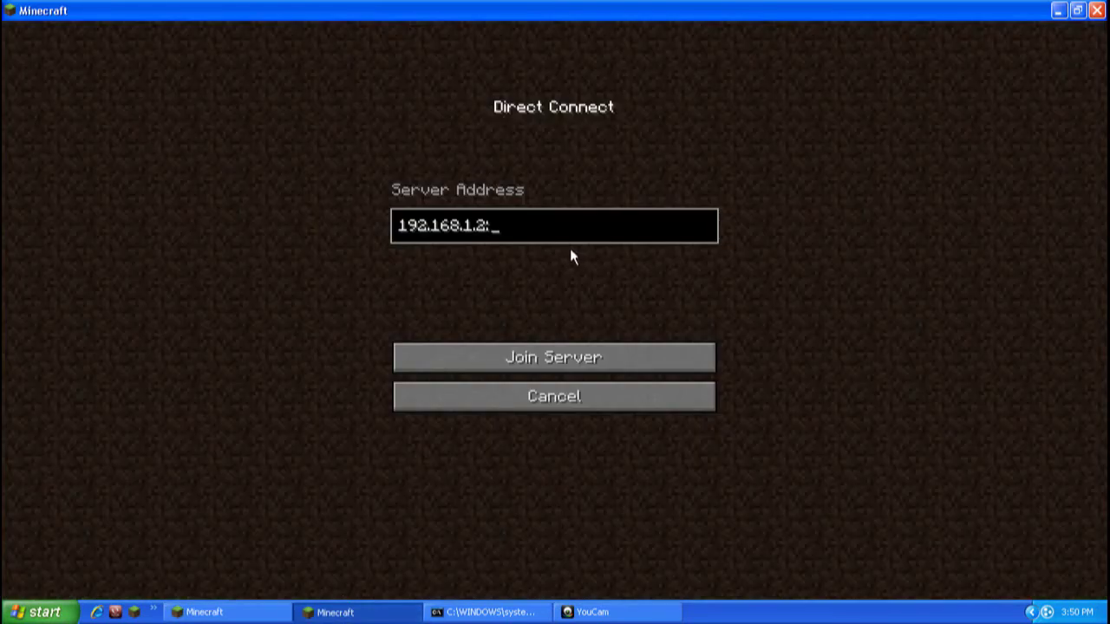
text(3)
click(244, 615)
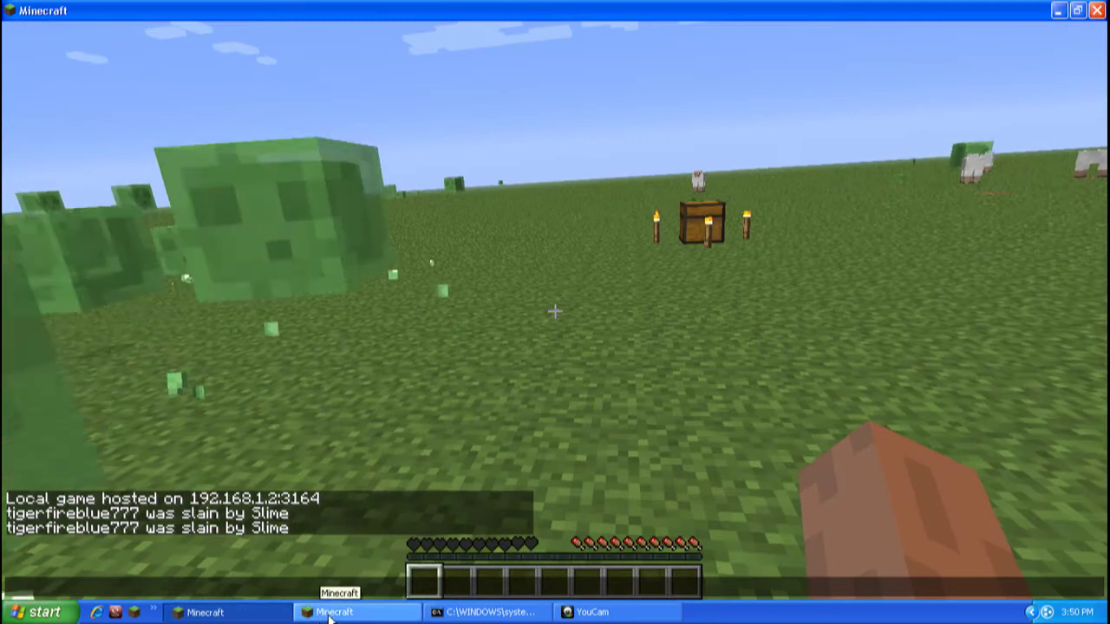
click(334, 614)
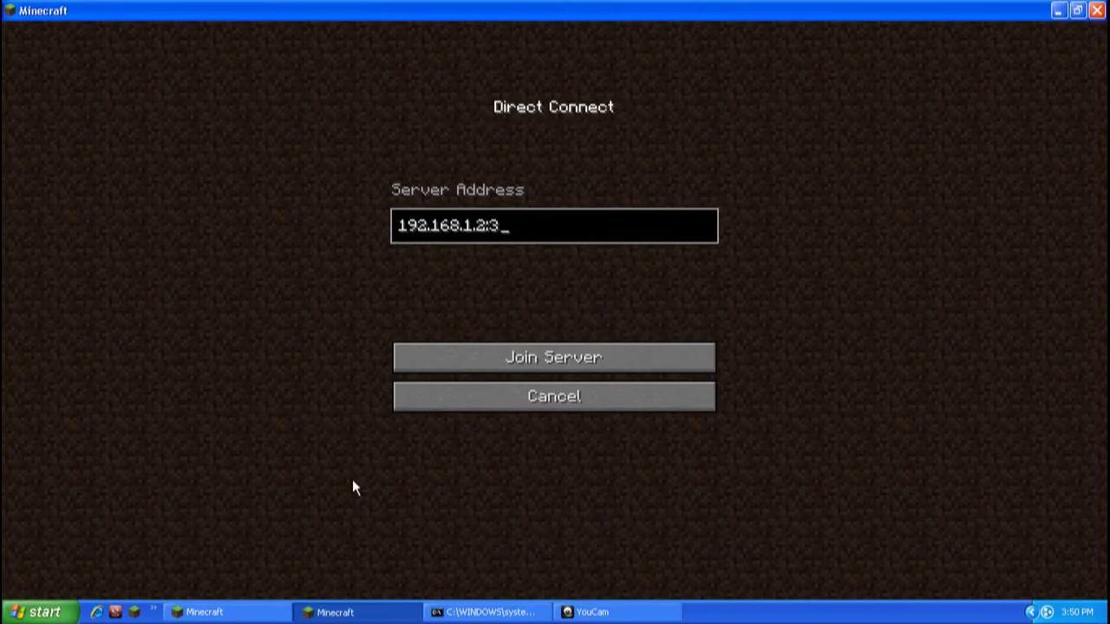
key(alt+Tab)
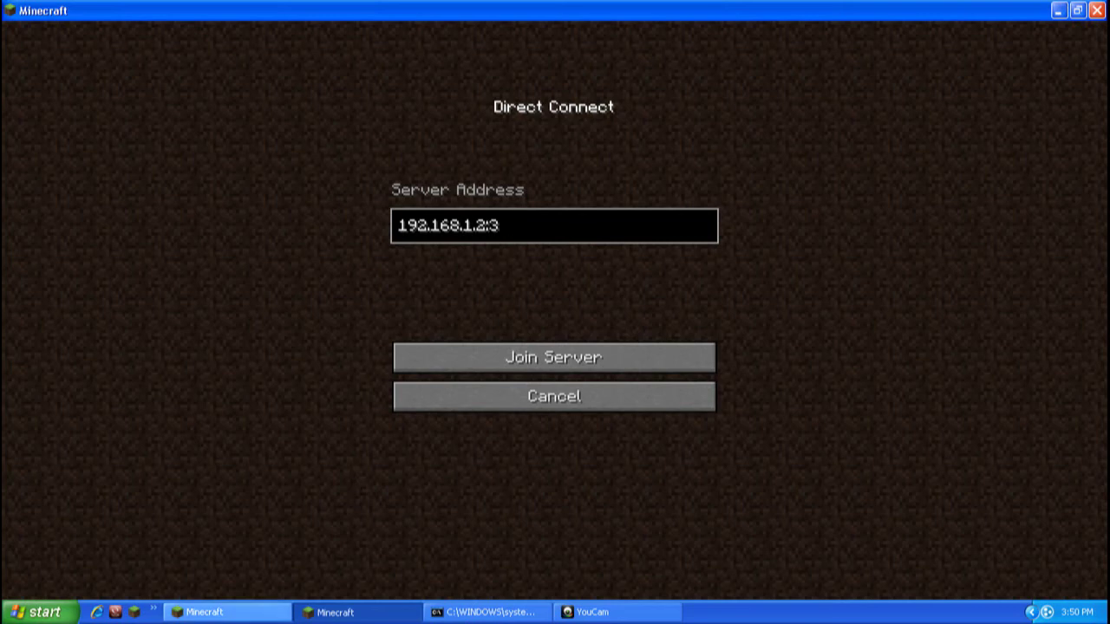
click(255, 616)
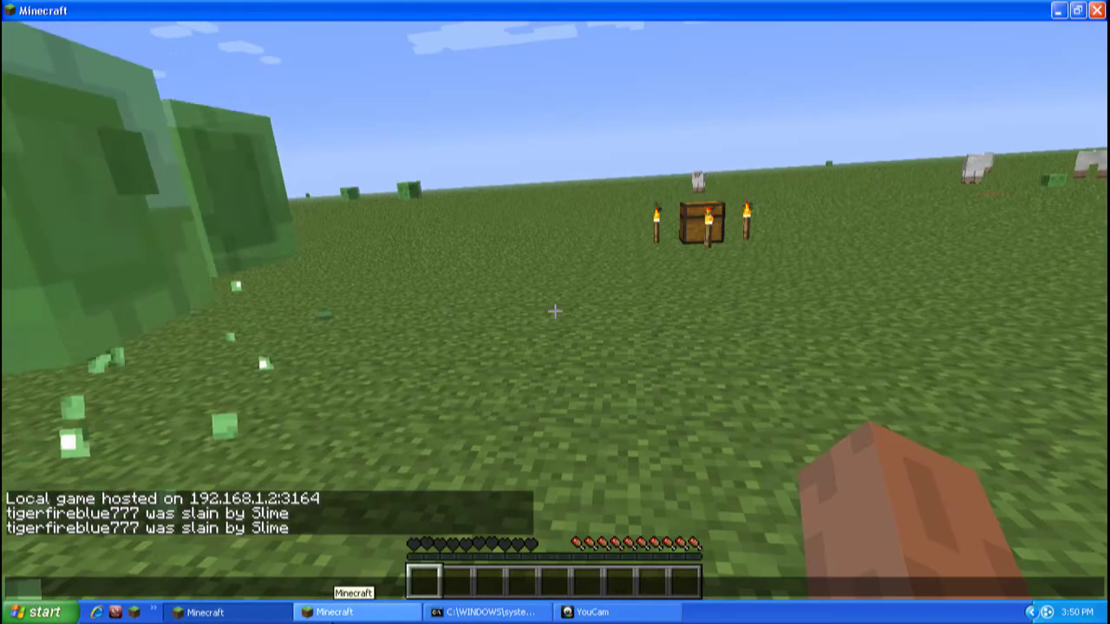
key(alt+Tab)
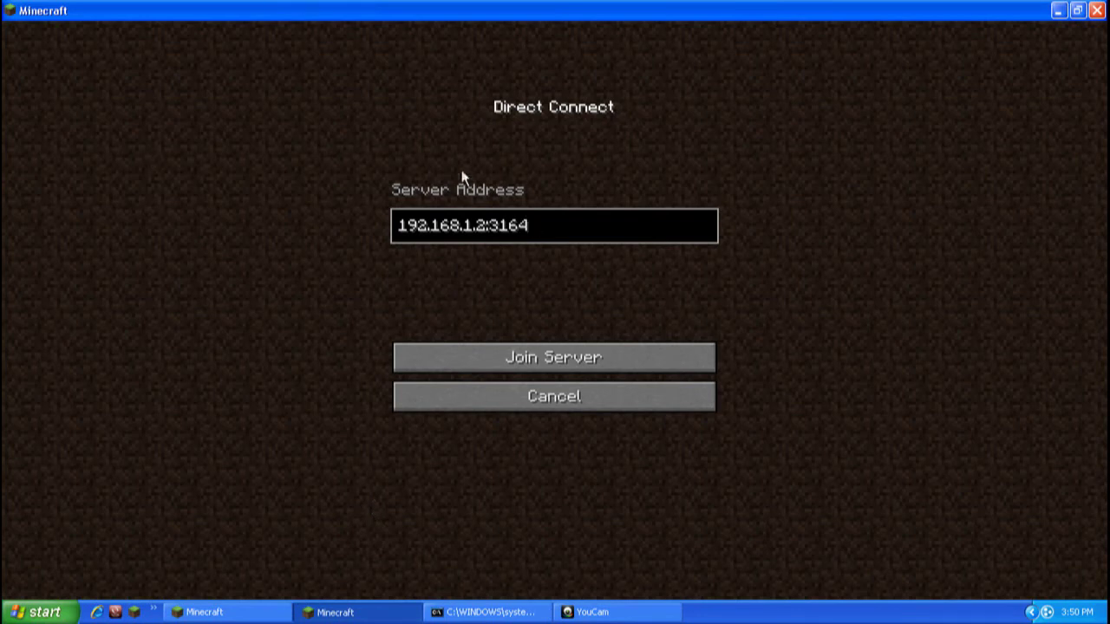
click(483, 355)
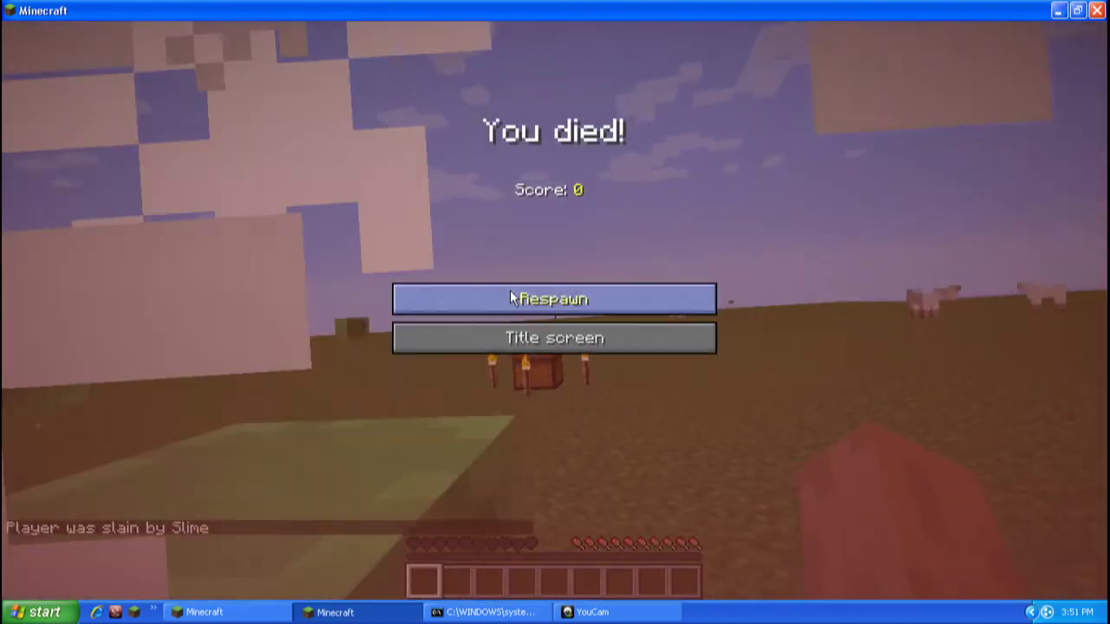
Step: Respawn the joined player, lower Sound to 9% and Music to 16% in the options, and return to the game
click(503, 298)
key(Escape)
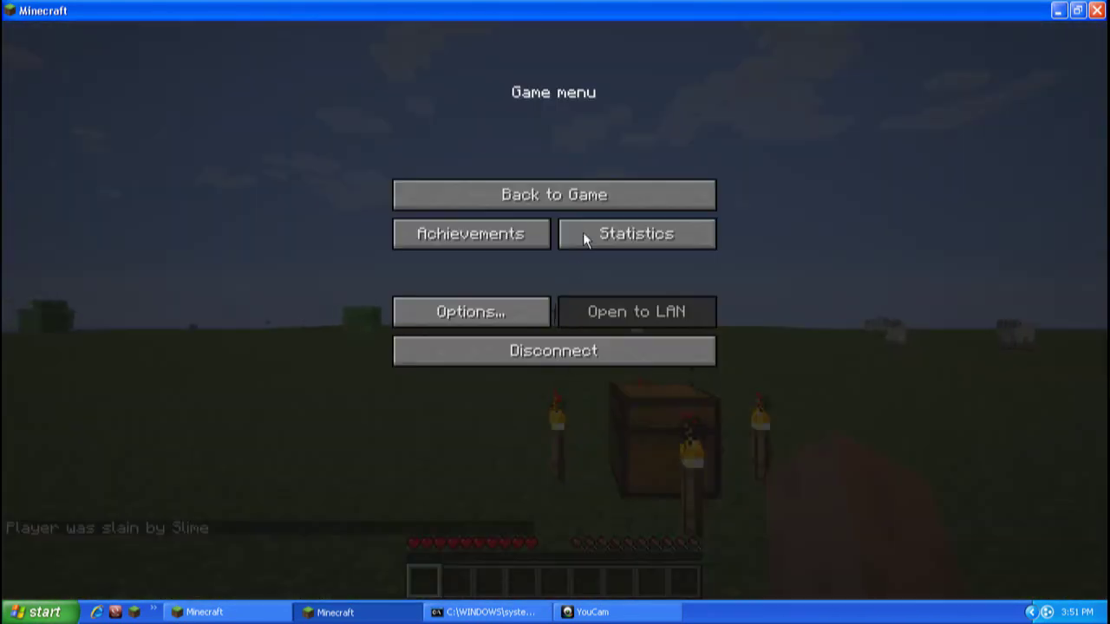
click(485, 320)
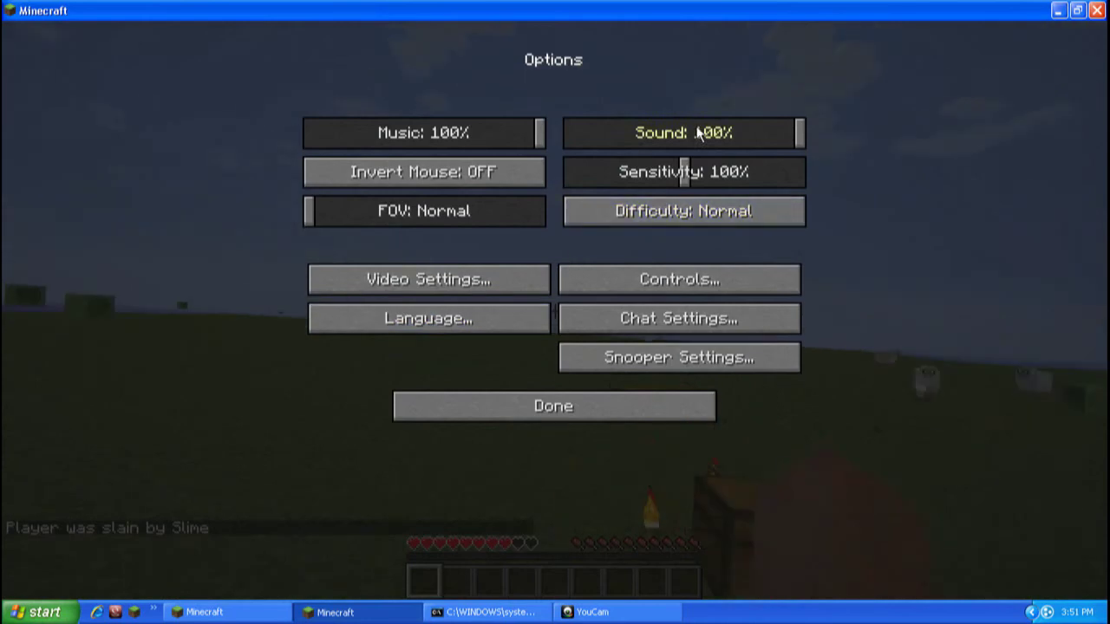
click(590, 134)
drag(467, 132, 342, 137)
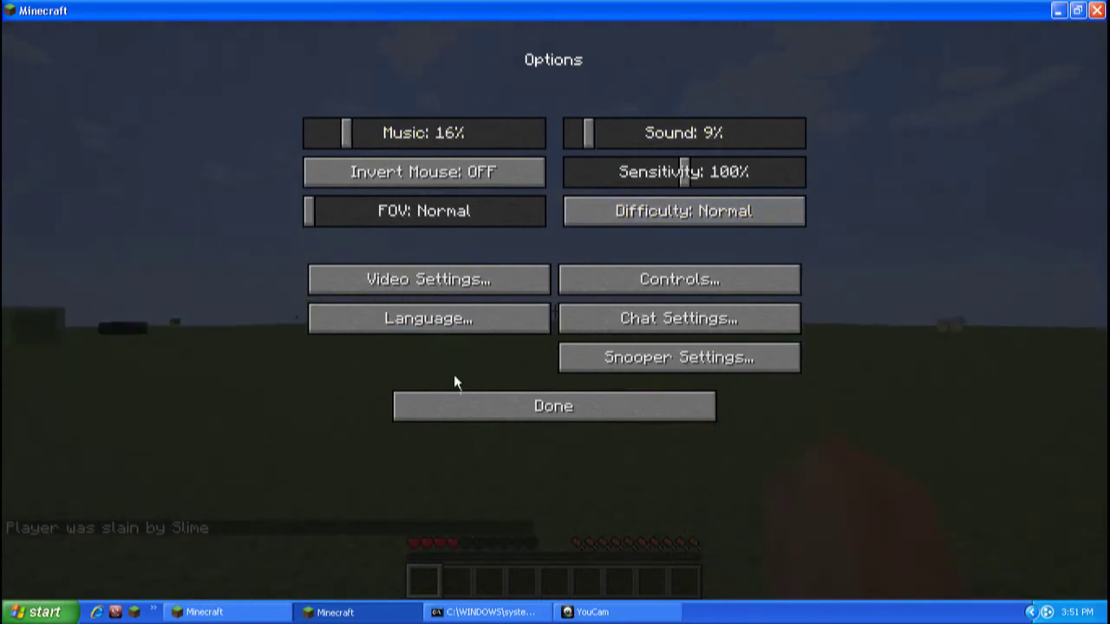
click(456, 394)
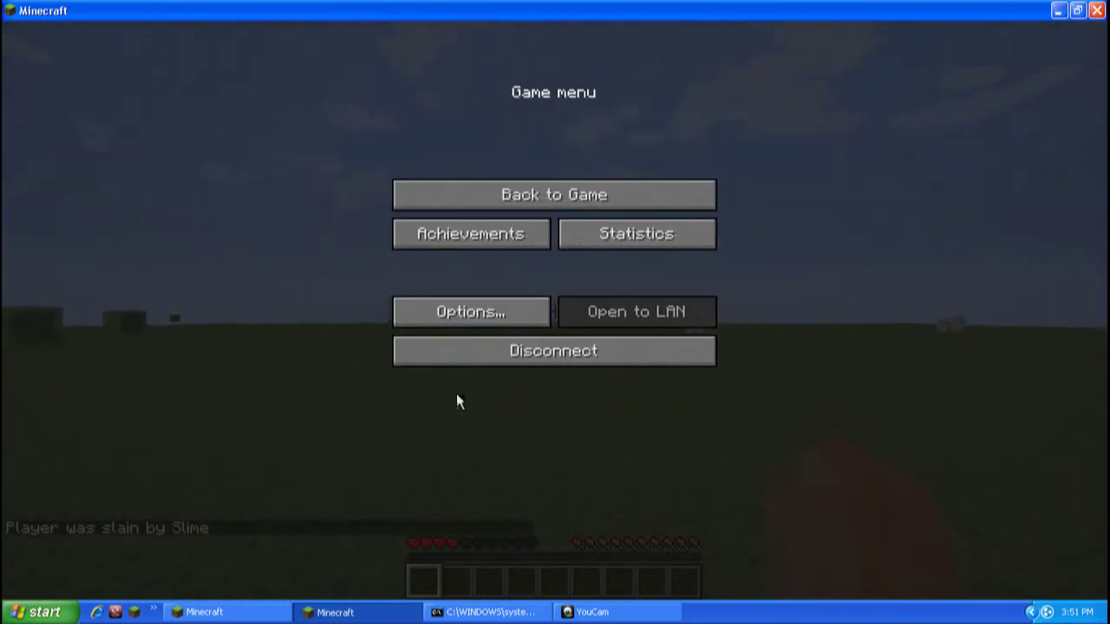
click(565, 189)
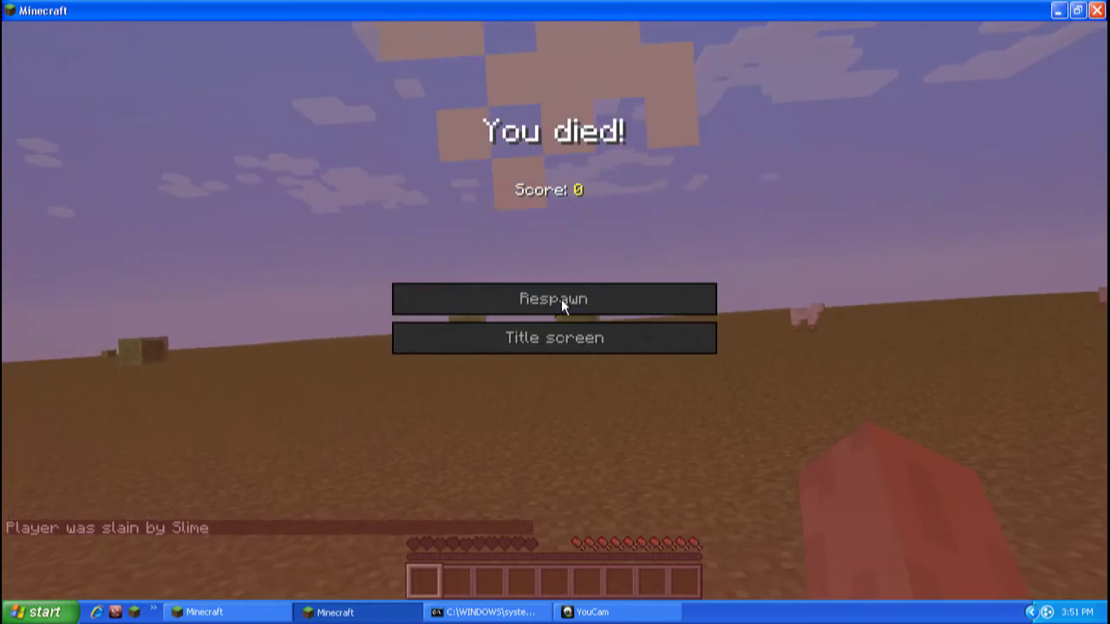
Step: Respawn the joined player again and send the chat message "hi"
click(561, 299)
text(t)
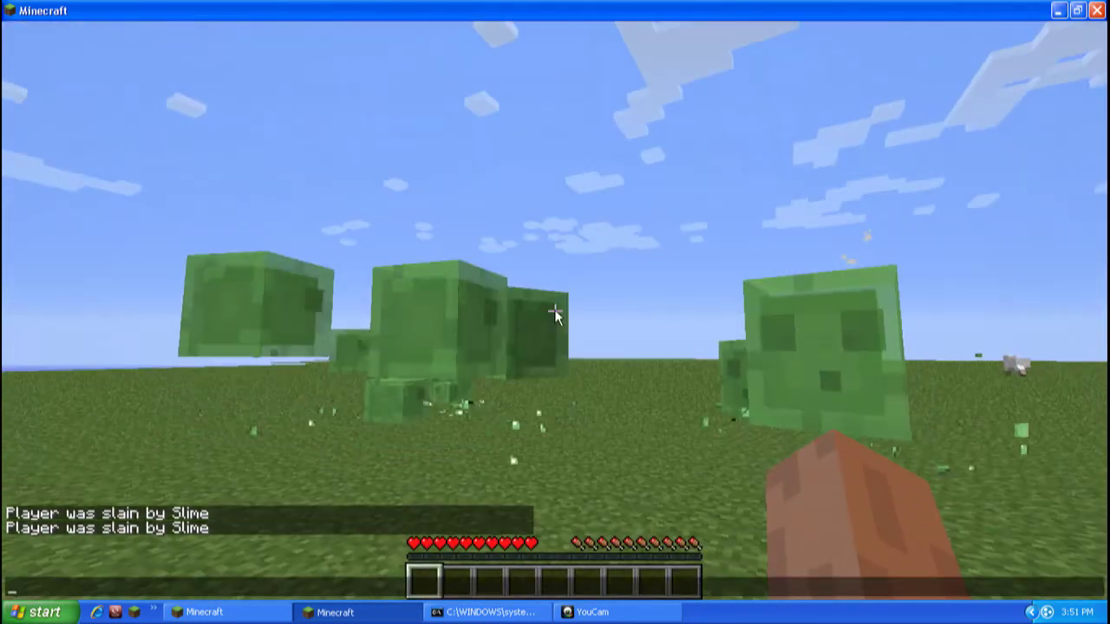
text(hi)
key(Return)
Step: Walk the joined player across the grass field, then switch to the hosting game's window
key(w)
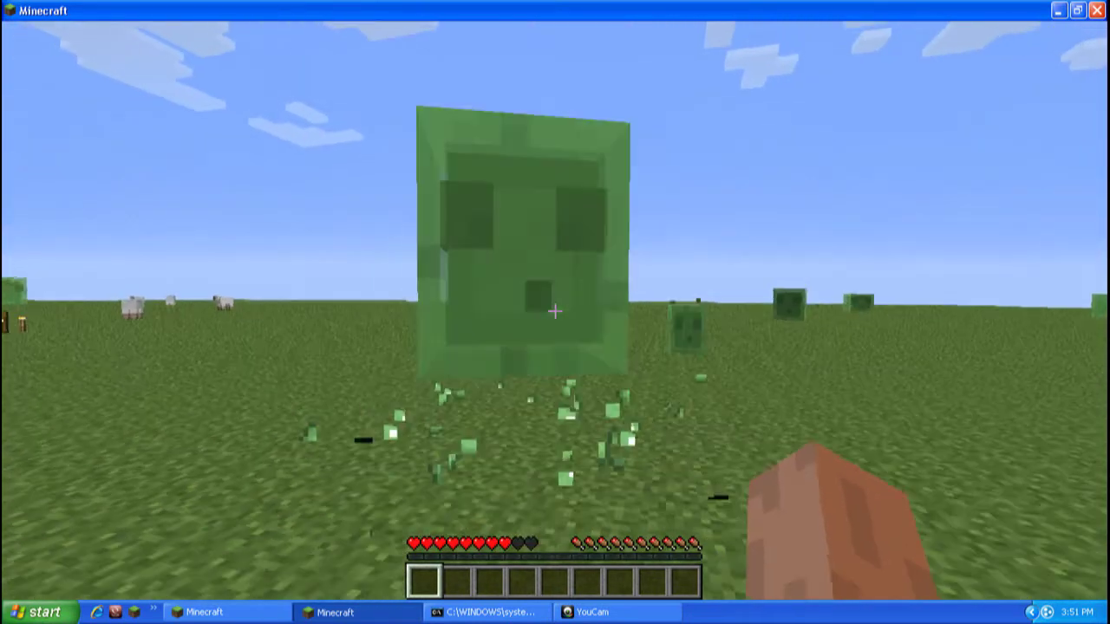
click(555, 311)
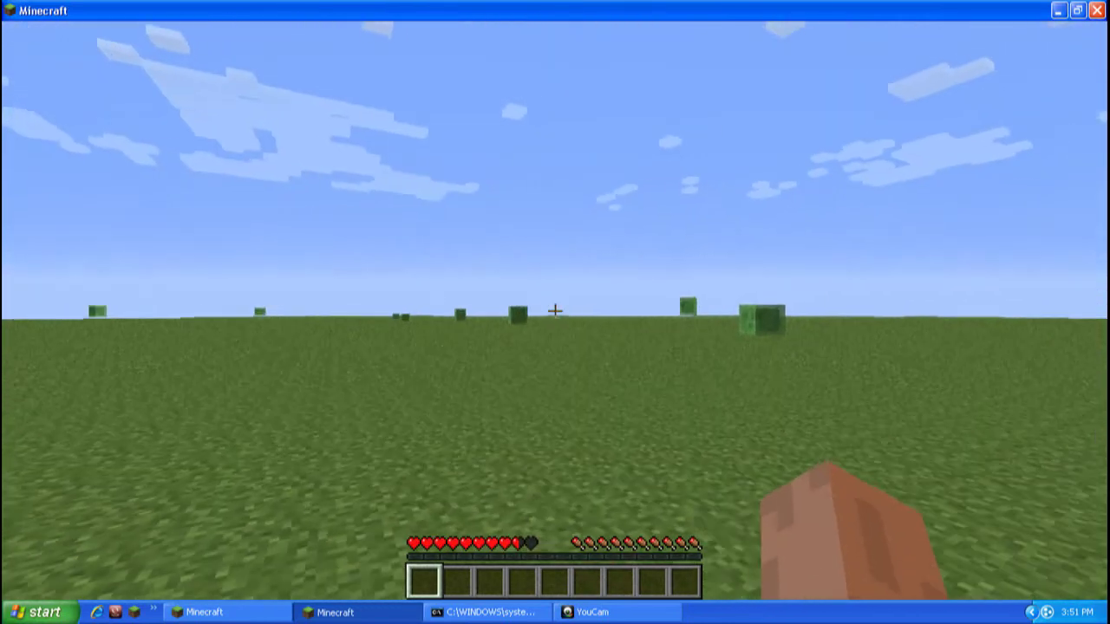
key(e)
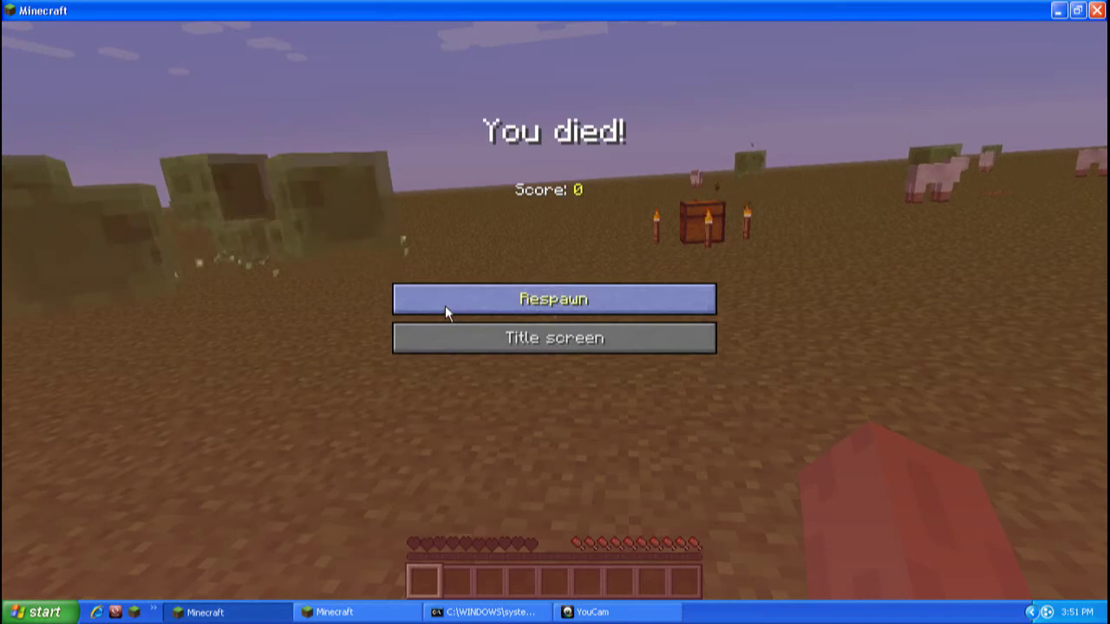
Step: Respawn the host character and switch it to creative mode with /gamemode 1 followed by the host's username
click(445, 305)
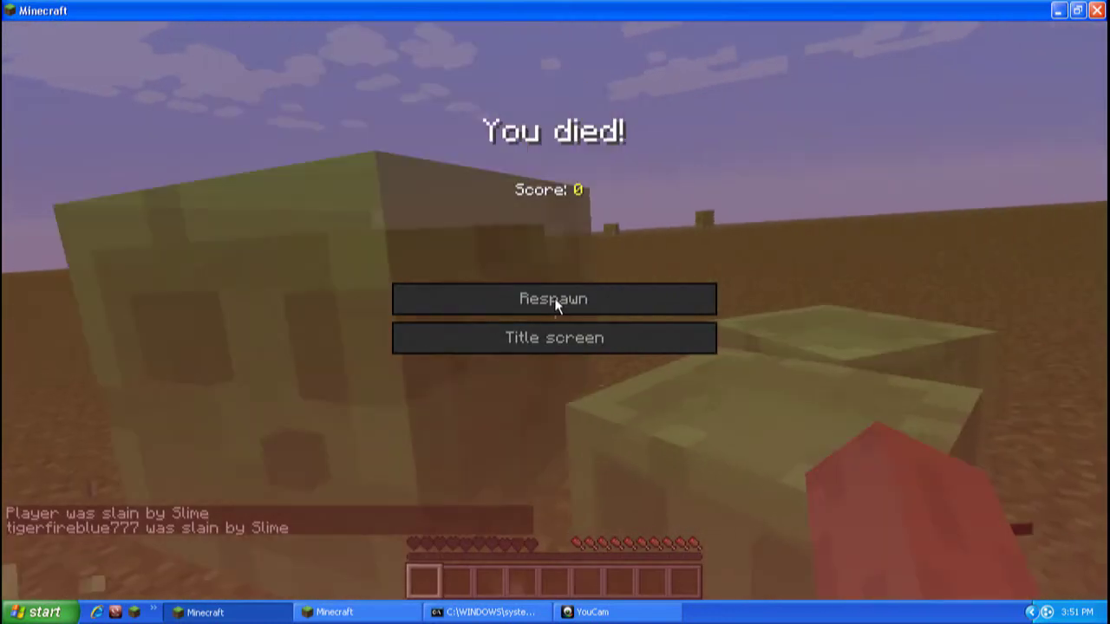
click(555, 303)
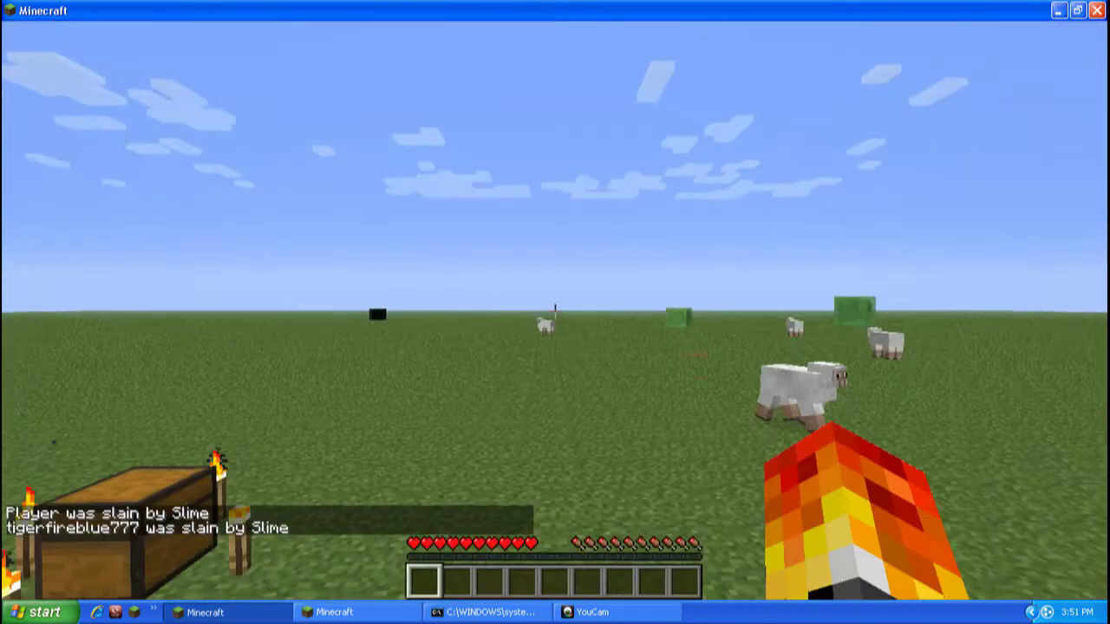
key(t)
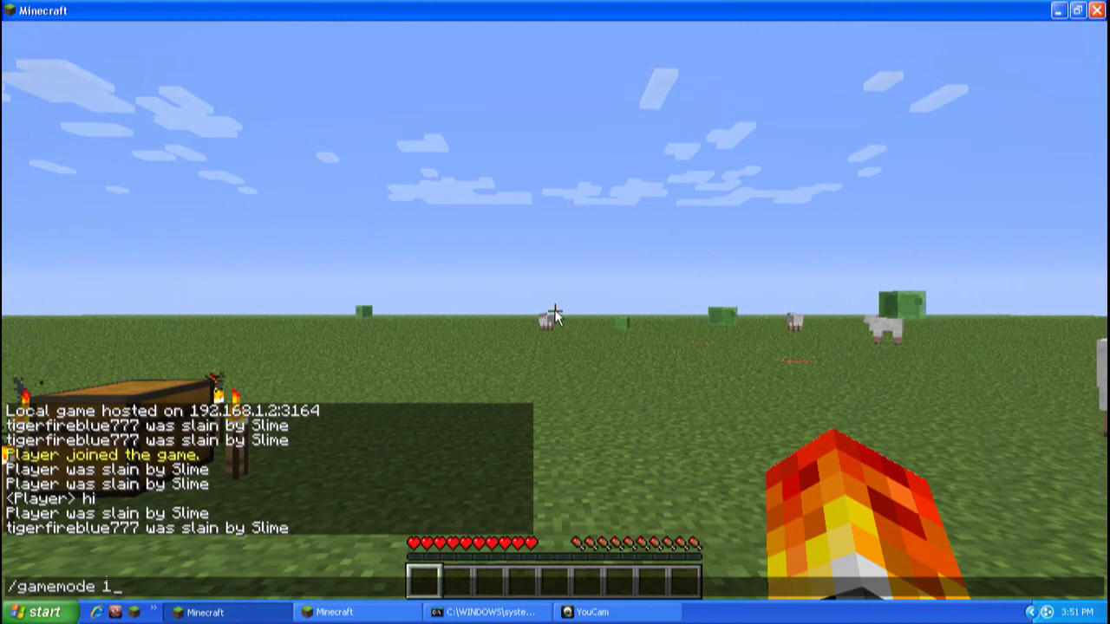
text(/gamemode 1 tigerfi)
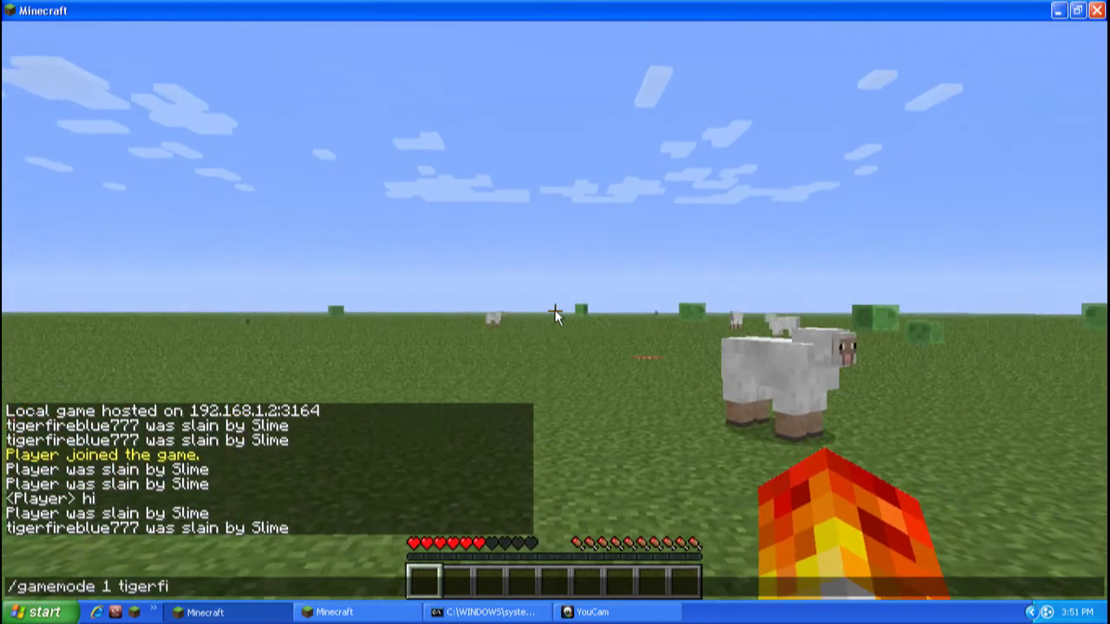
text(reblue777)
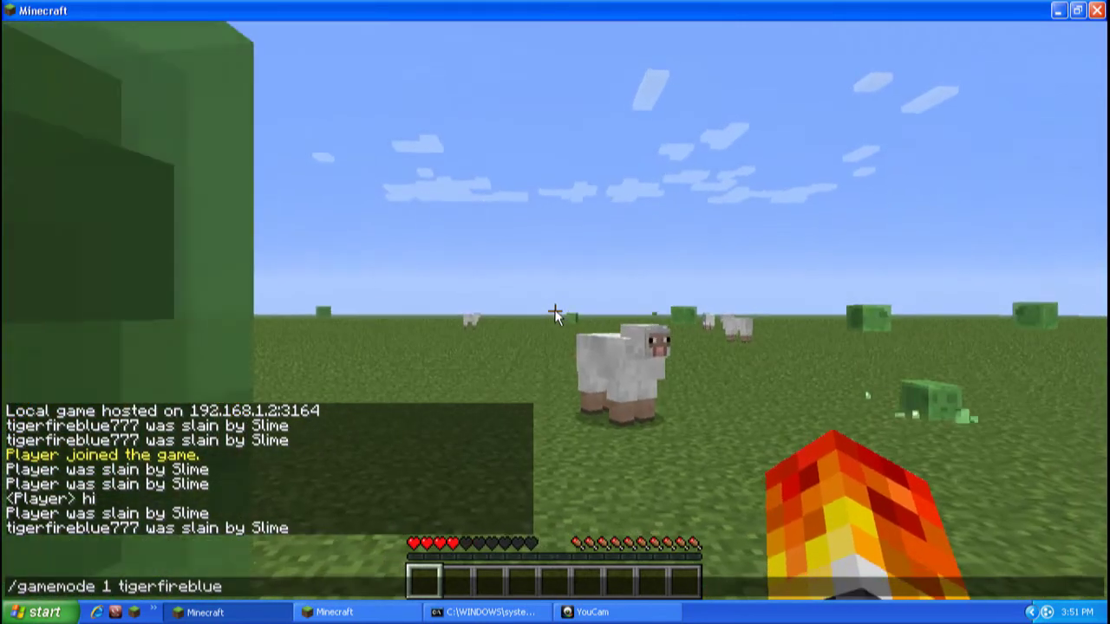
key(Return)
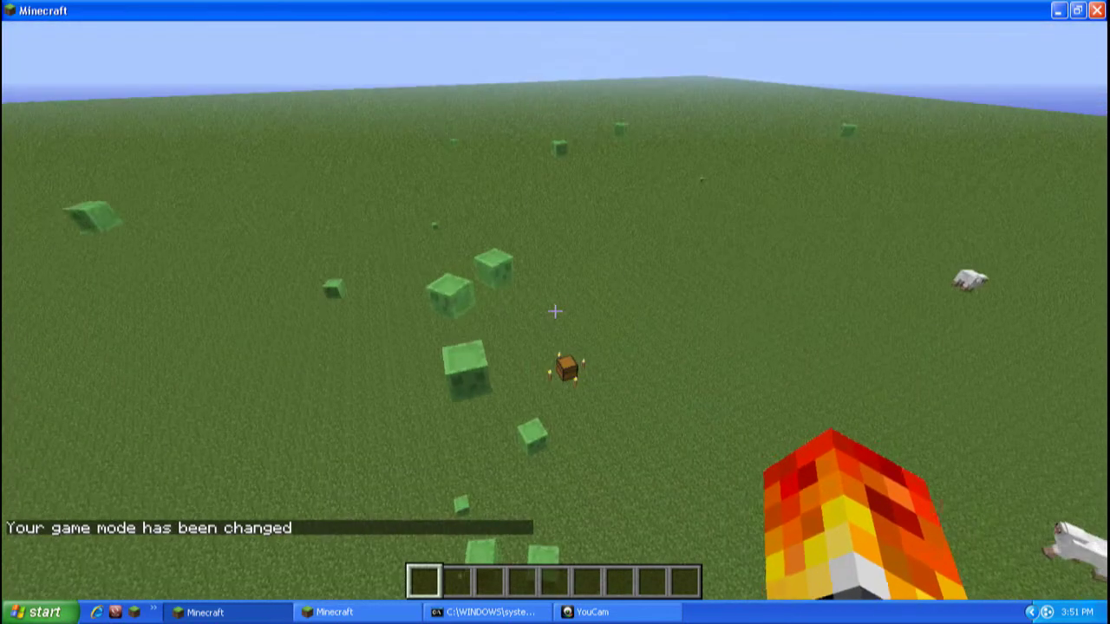
Step: View the host character's creative inventory of building blocks
key(e)
key(e)
key(e)
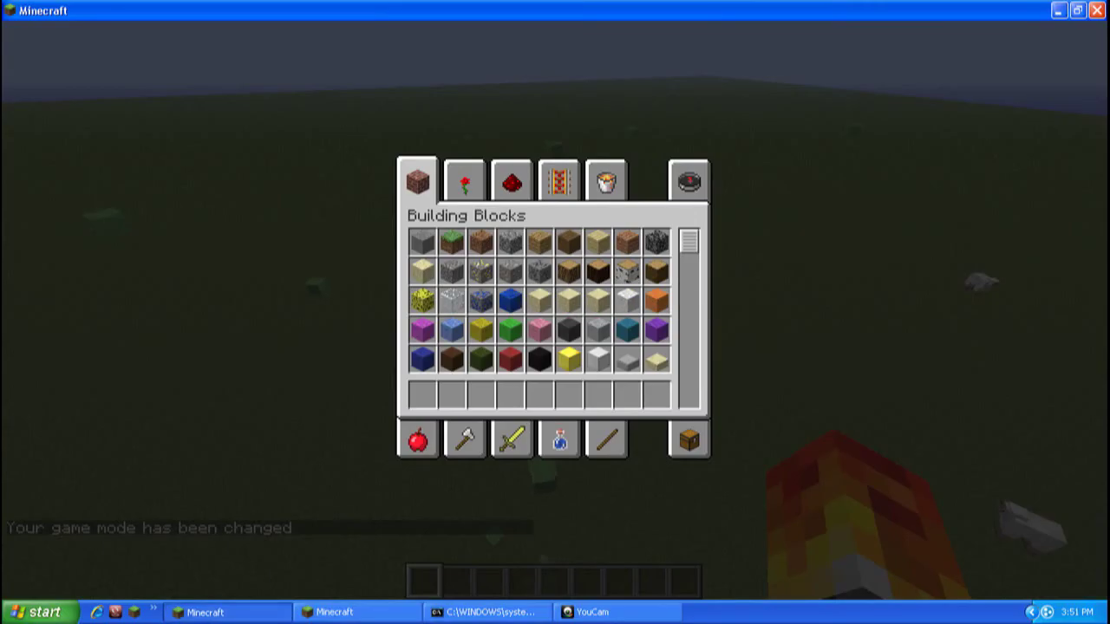
Step: Switch to the second game's window and respawn the joined player
click(266, 615)
click(317, 614)
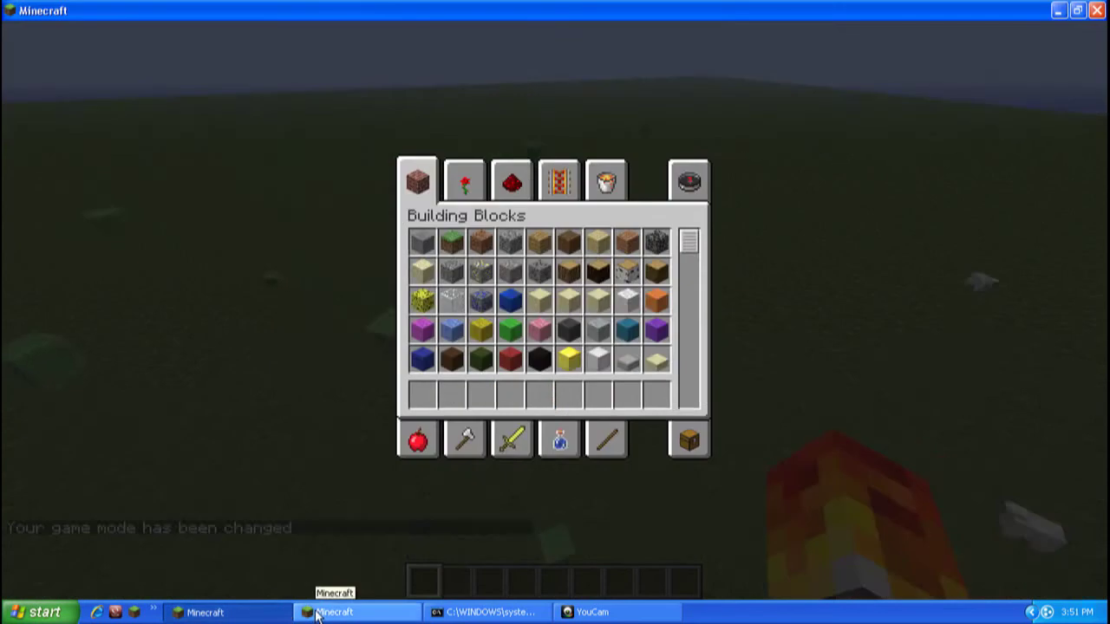
click(316, 614)
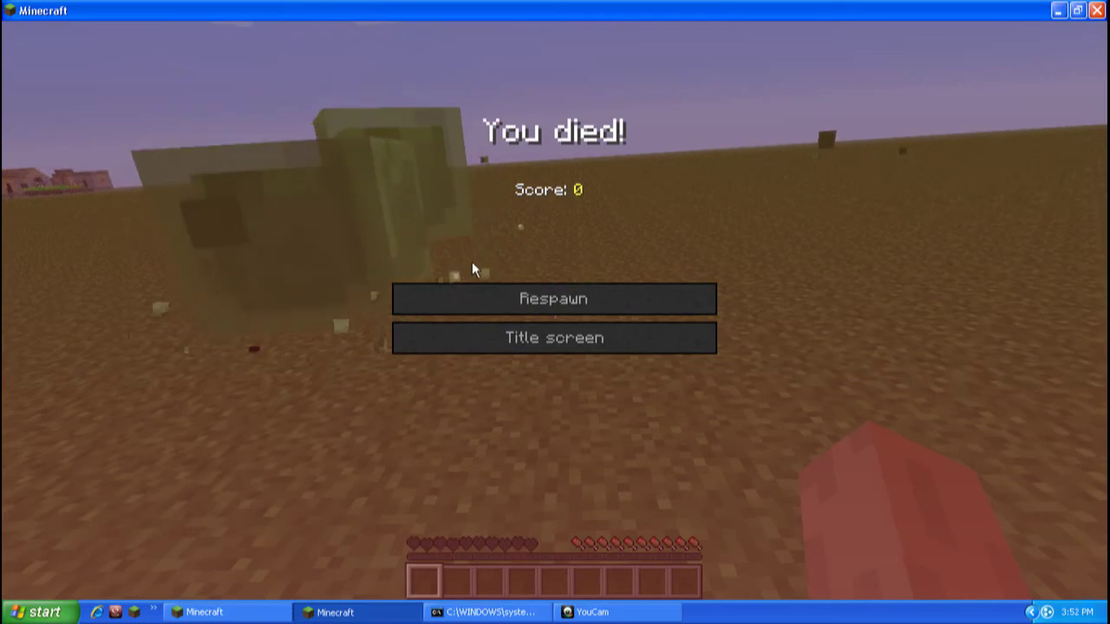
click(554, 298)
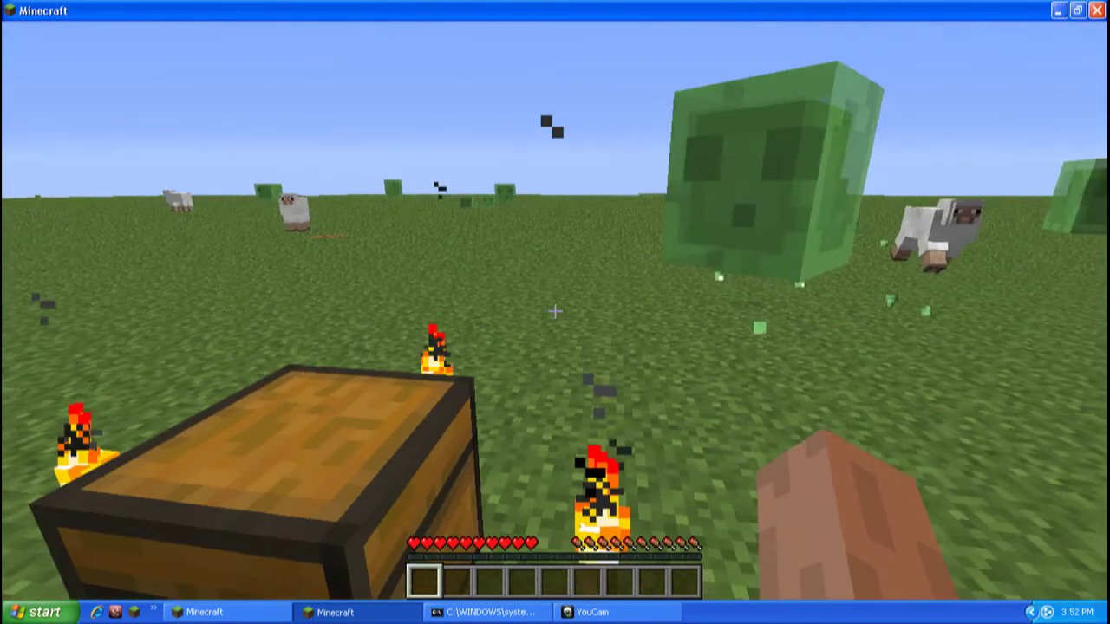
Step: Return to the hosting game, close its inventory and fly the host down toward the joined player near the chest
key(e)
click(228, 612)
key(e)
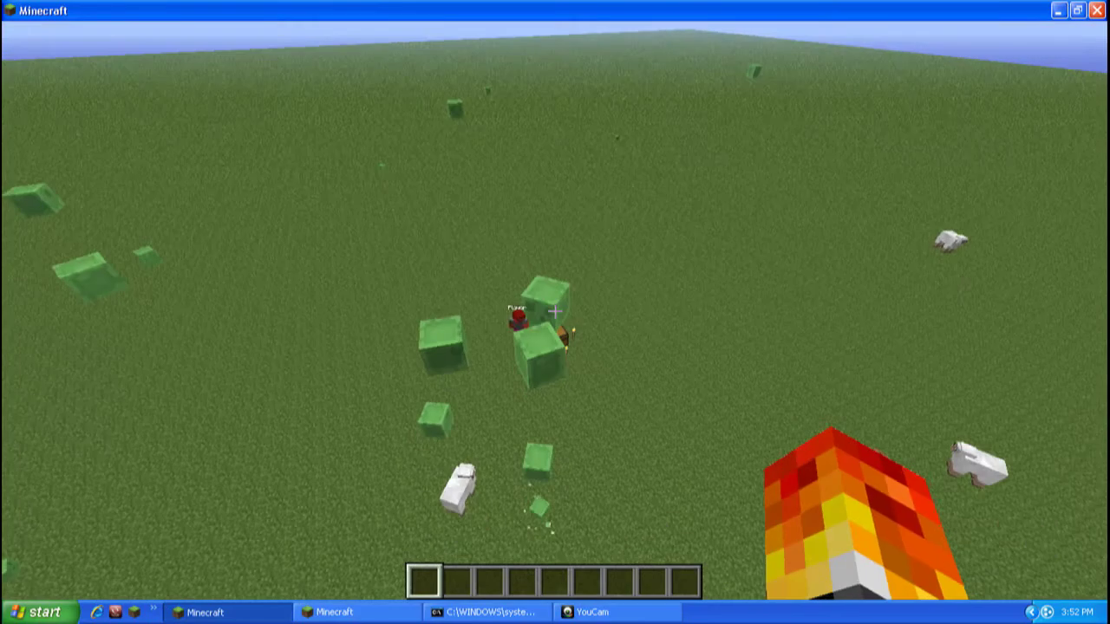
key(w)
key(shift)
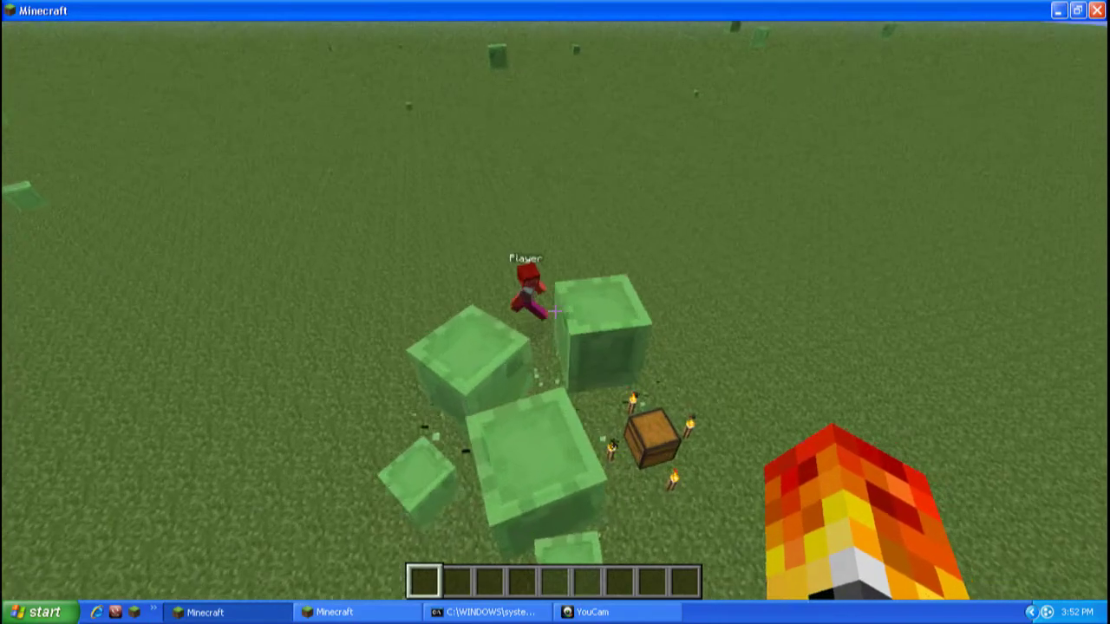
Step: Attack the slimes around the joined player with the host character and dig into the grass beside them
click(555, 313)
click(555, 312)
click(555, 312)
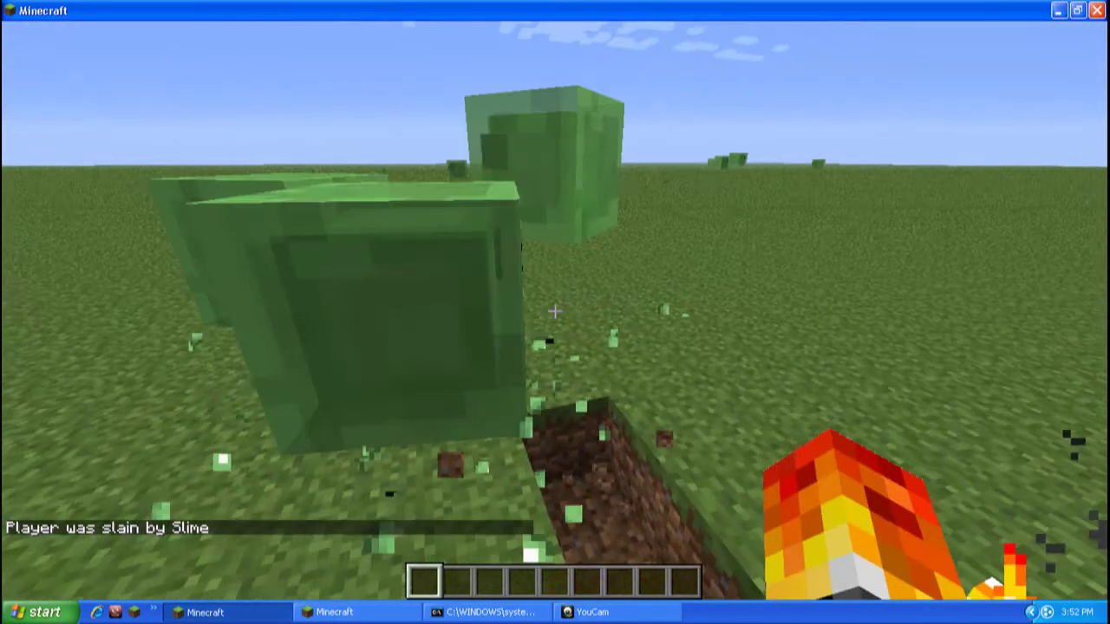
Step: Save and quit the hosted world to the title screen and open the multiplayer server list
key(Escape)
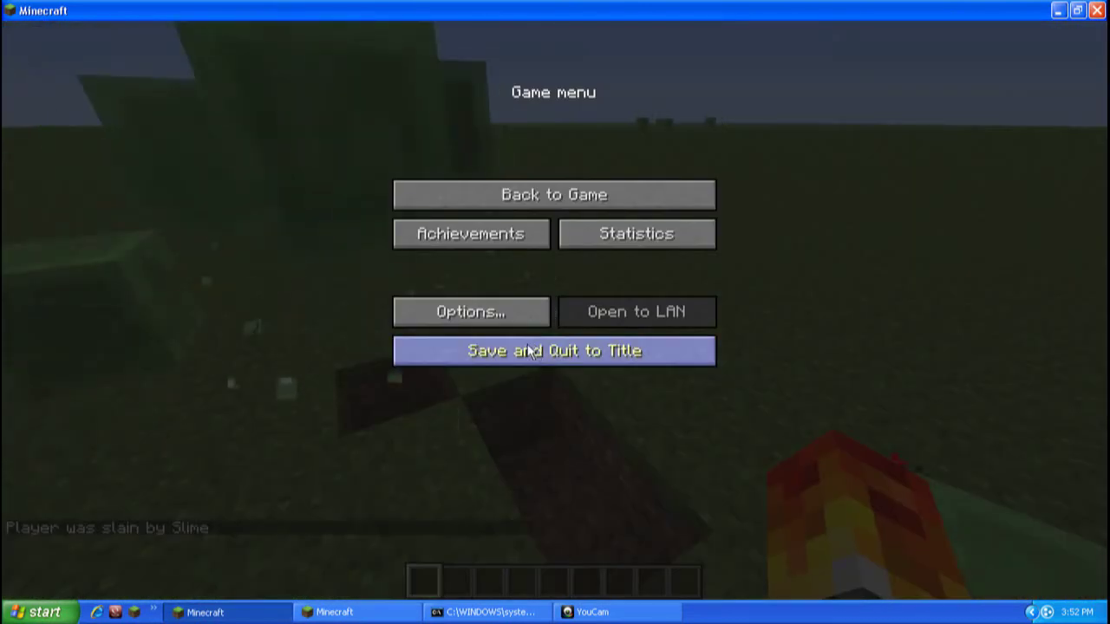
click(531, 350)
click(555, 301)
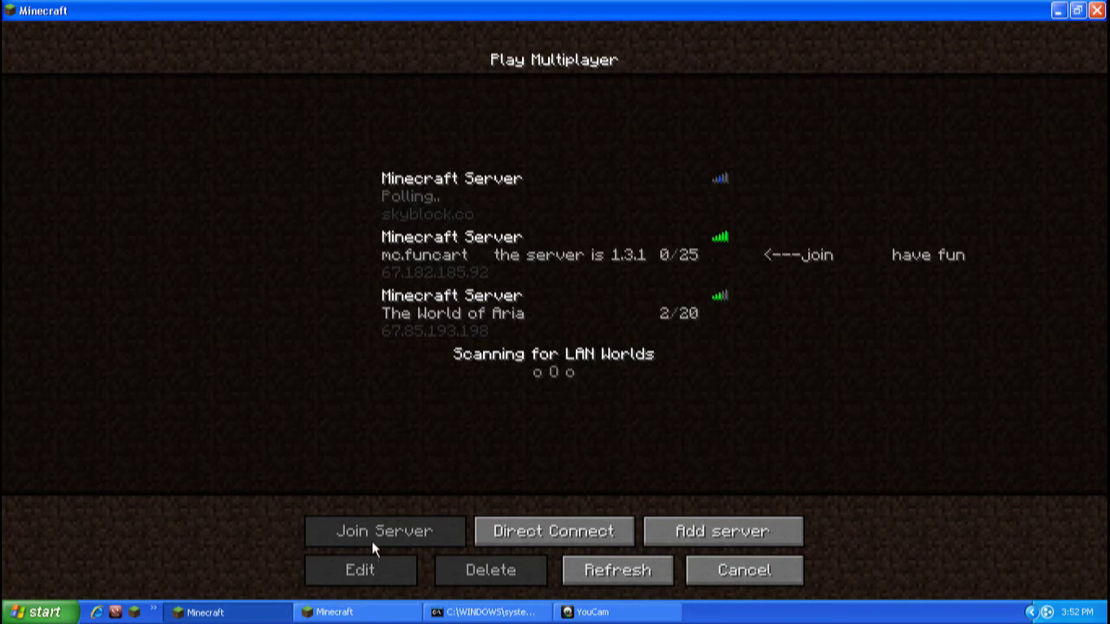
Step: Switch to the second game's window, return it to the title screen and close that game
click(382, 612)
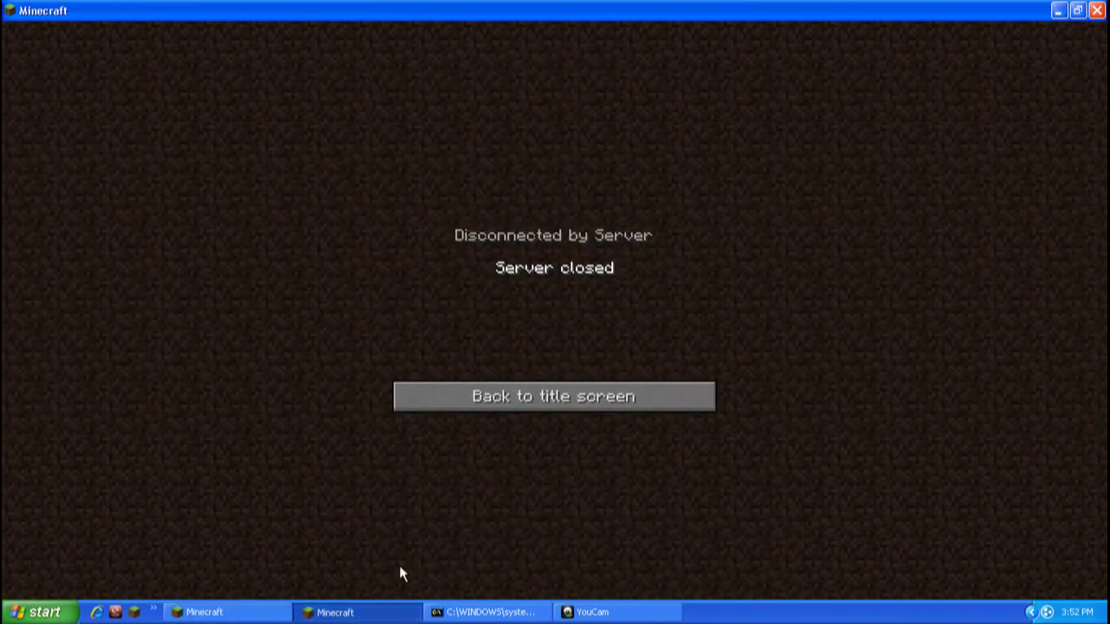
click(483, 409)
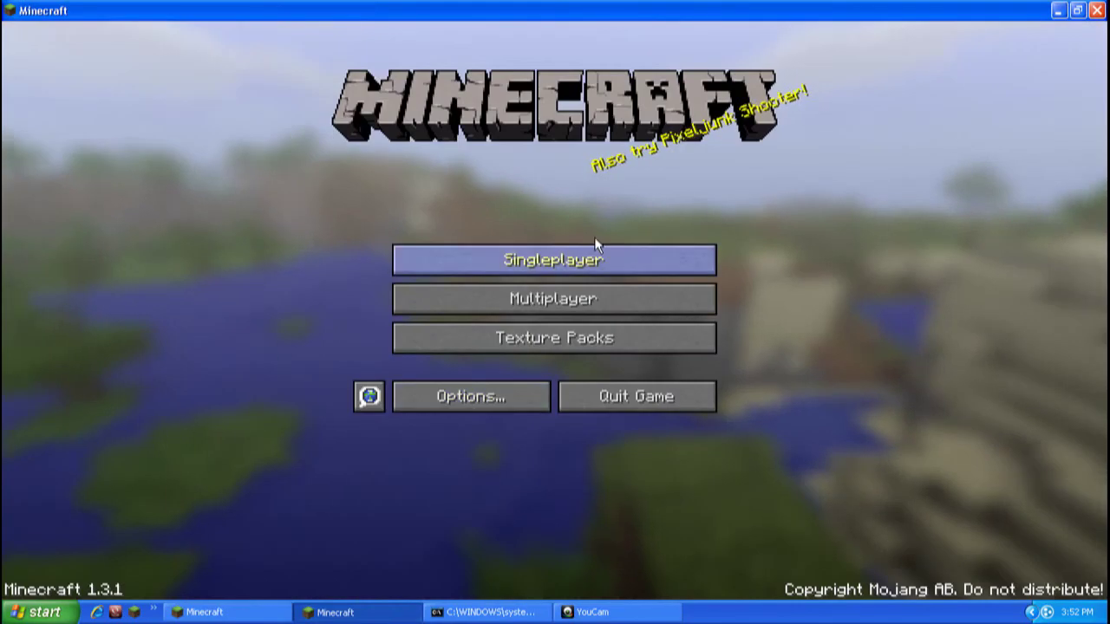
click(555, 298)
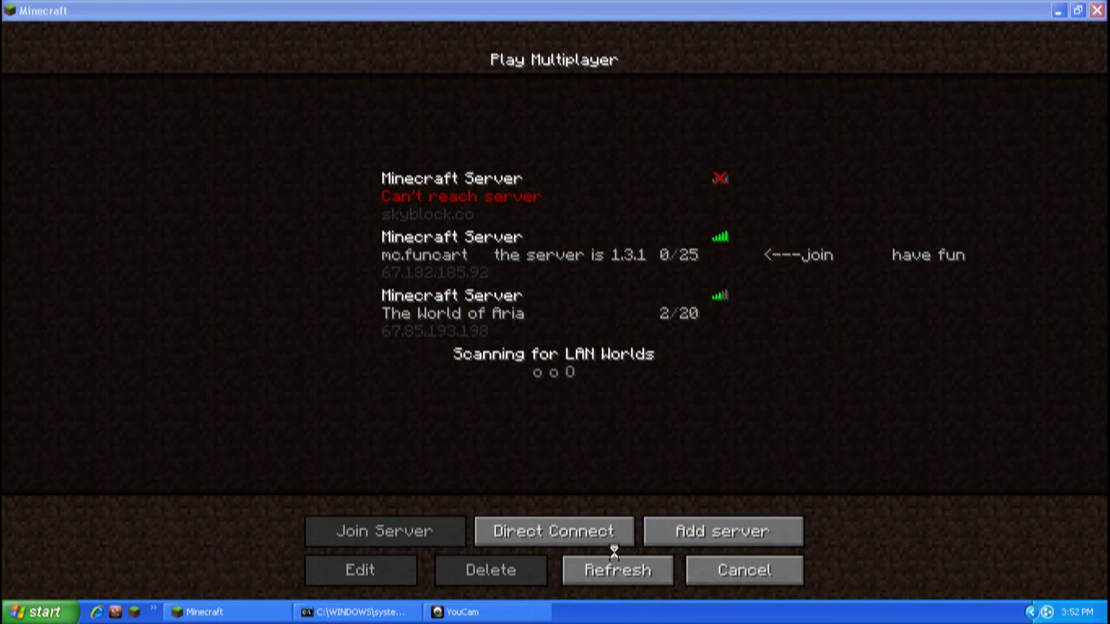
Step: Leave the server list, view the saved singleplayer worlds and return to the title screen
click(726, 565)
click(526, 263)
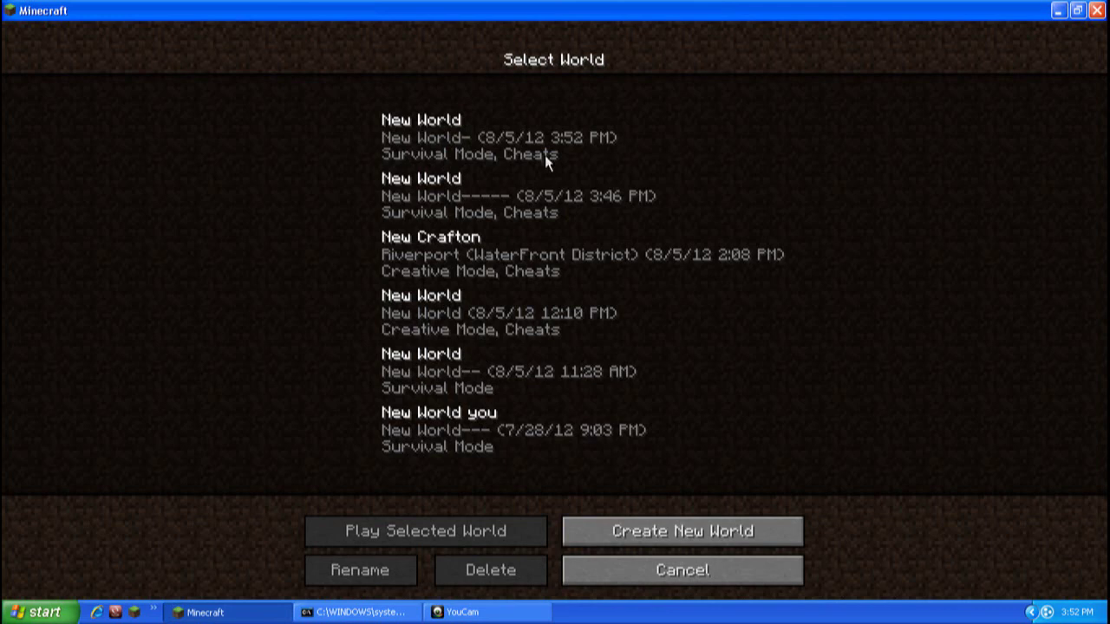
click(495, 151)
click(693, 569)
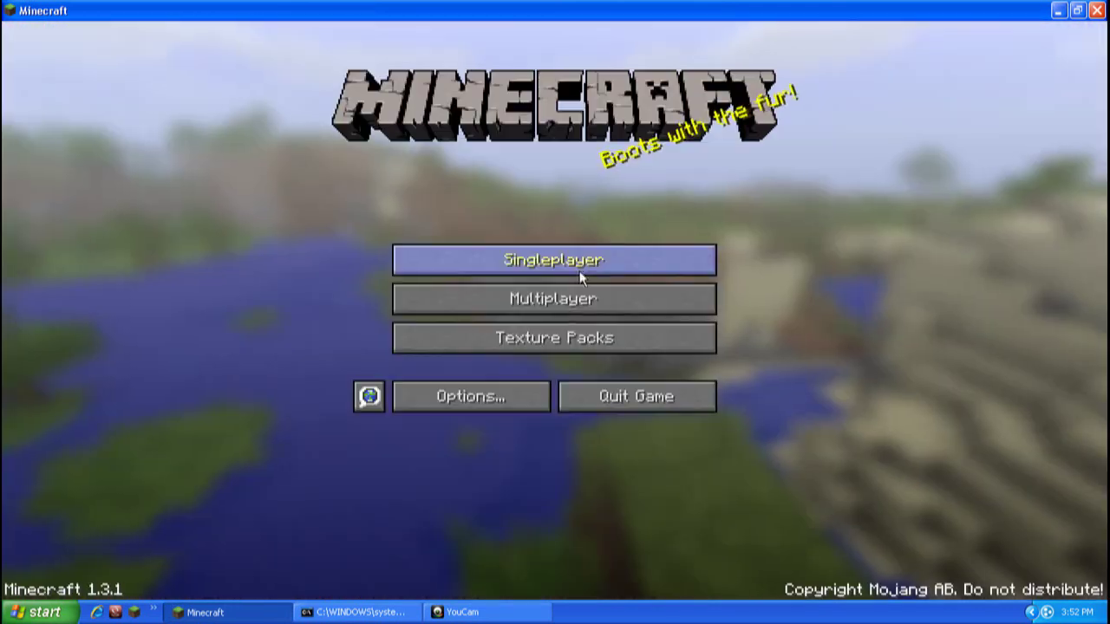